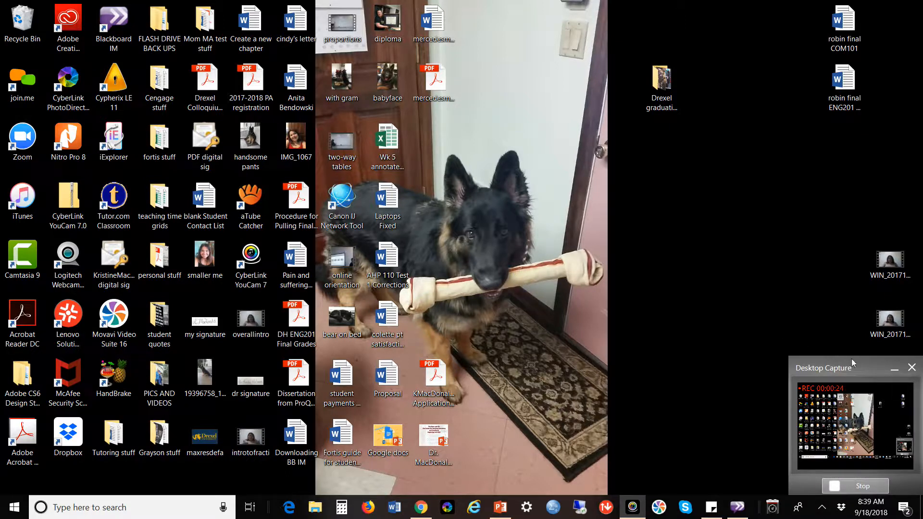
# Minimize the Desktop Capture recorder window so the Windows desktop shows.
pyautogui.click(894, 369)
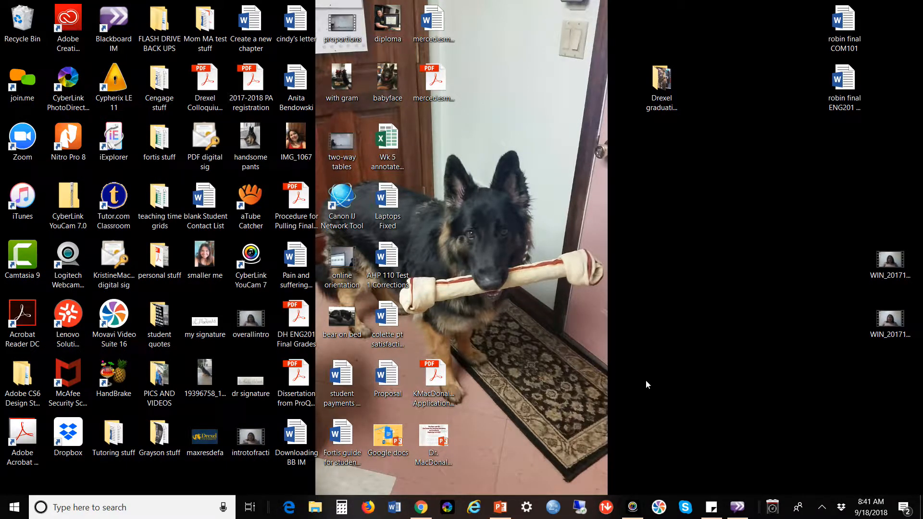
# Bring Chrome with the Google home page forward and begin Google account sign-in.
pyautogui.click(421, 507)
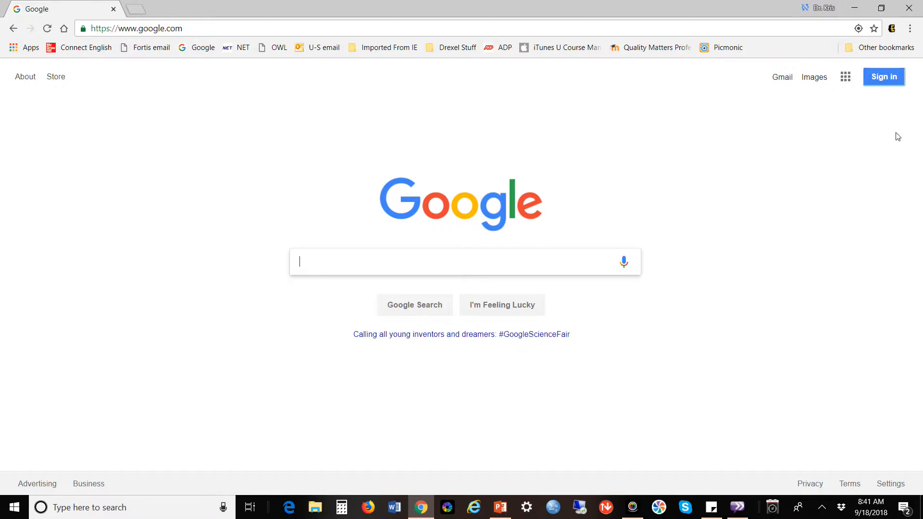
pyautogui.click(884, 83)
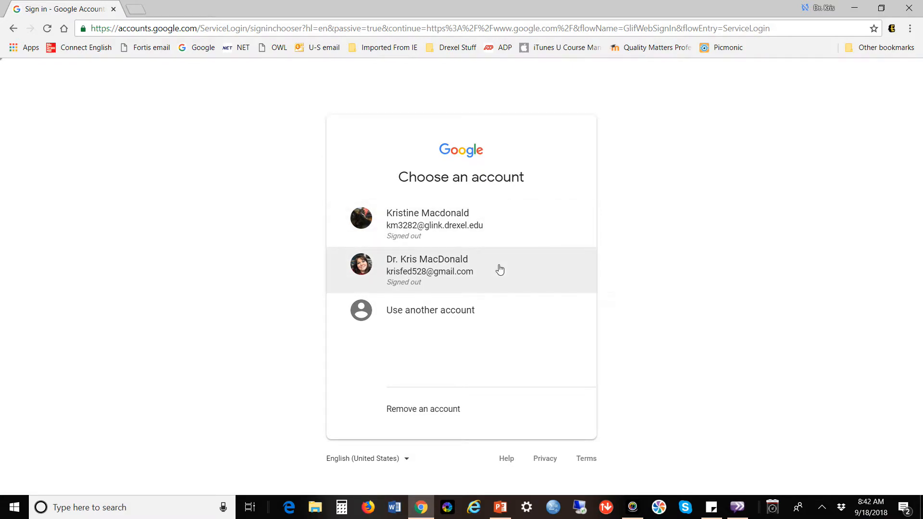
# Choose the personal Gmail account and submit its password to sign in.
pyautogui.click(421, 275)
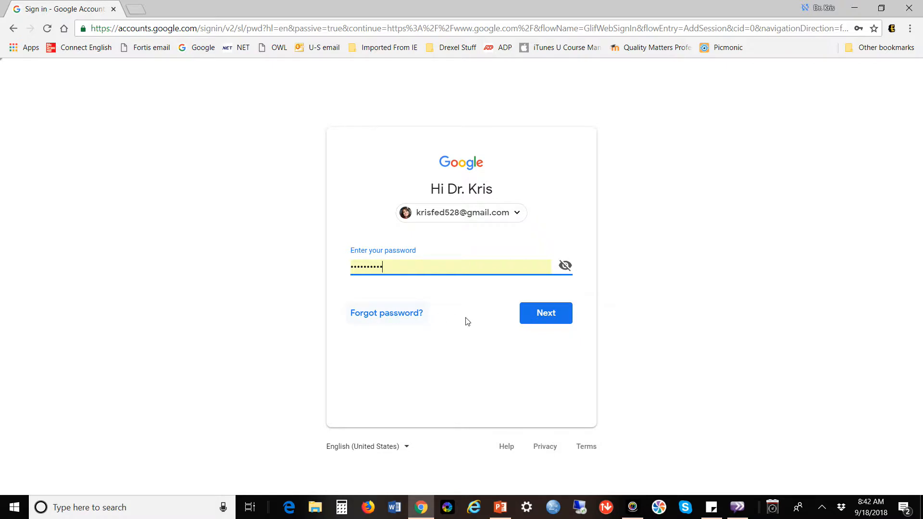
pyautogui.click(551, 327)
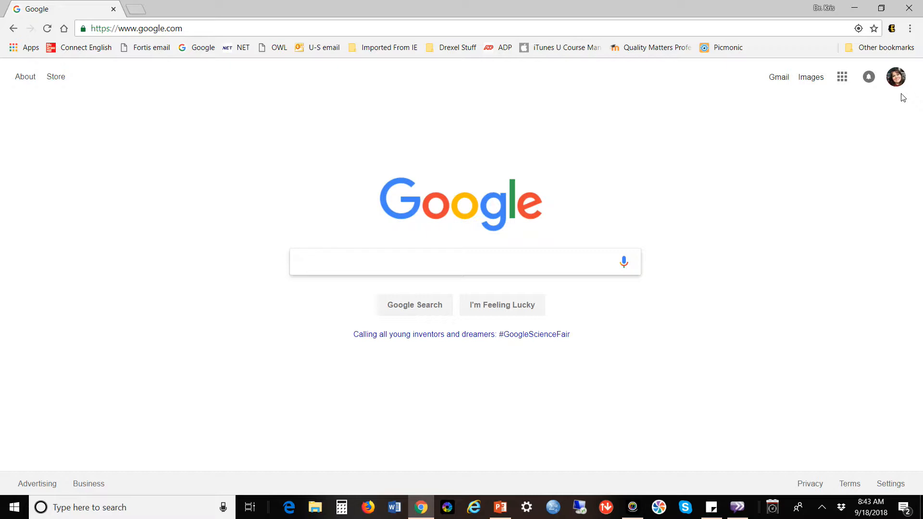
# Once signed in, open the Google apps grid on the home page.
pyautogui.click(842, 84)
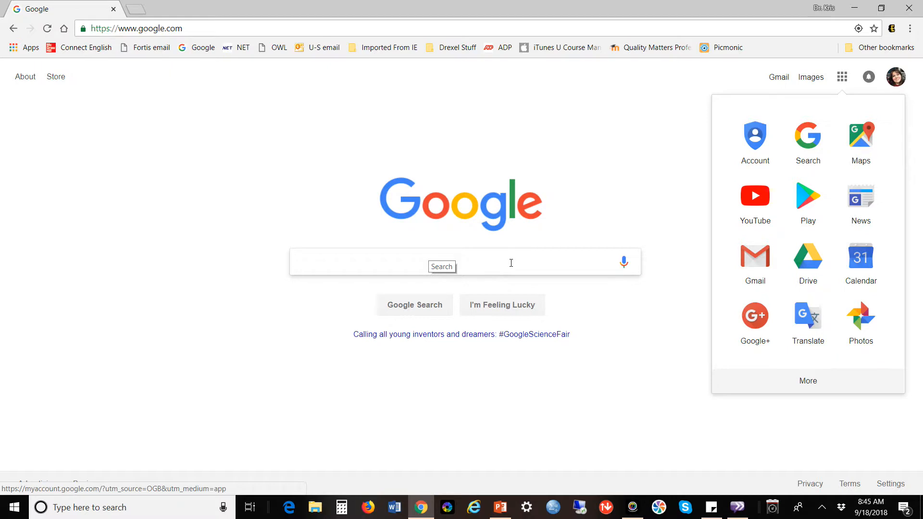
# Expand the apps panel and go to 'Even more from Google' for the products page.
pyautogui.click(809, 382)
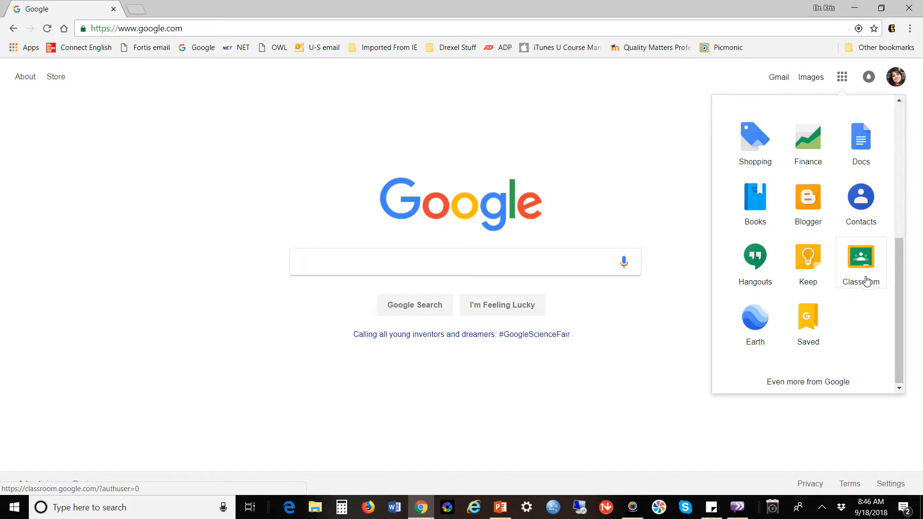
pyautogui.click(819, 387)
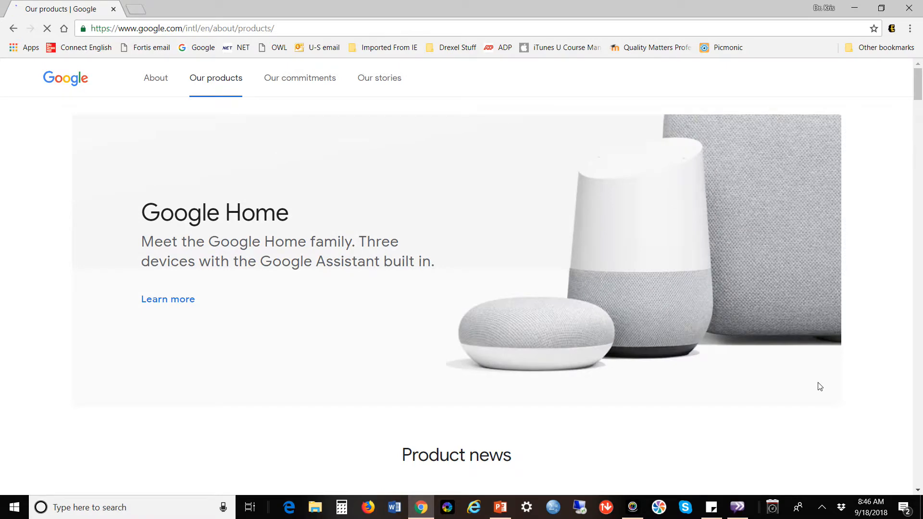
pyautogui.scroll(-3, 820, 387)
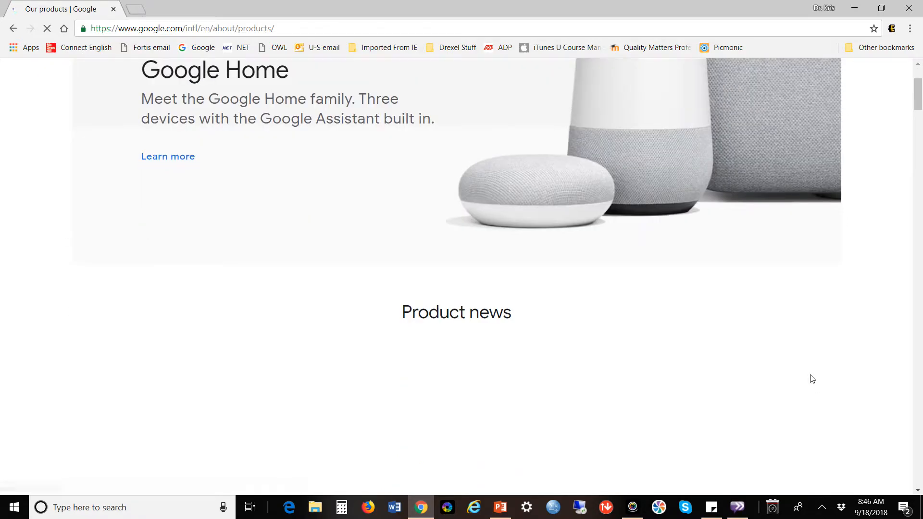
pyautogui.scroll(-4, 817, 384)
pyautogui.scroll(2, 811, 379)
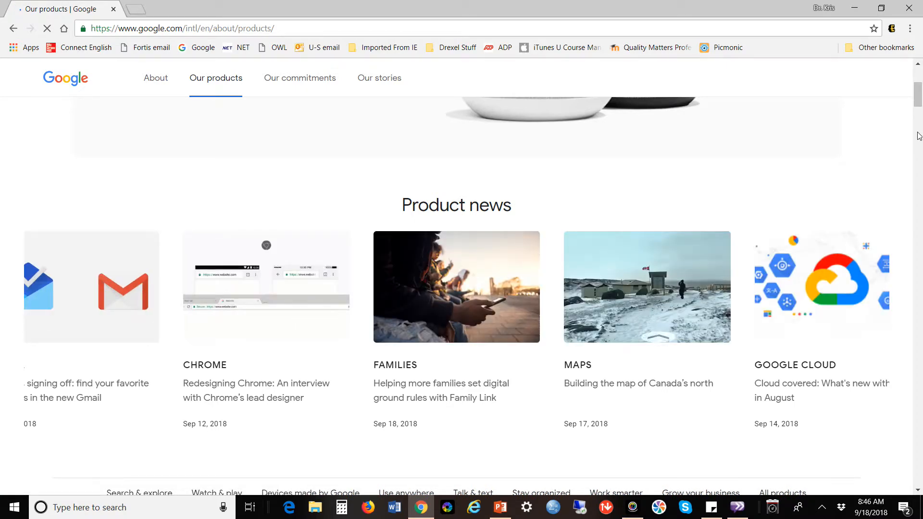
pyautogui.rightClick(919, 153)
pyautogui.click(920, 102)
pyautogui.moveTo(919, 103); pyautogui.dragTo(919, 160)
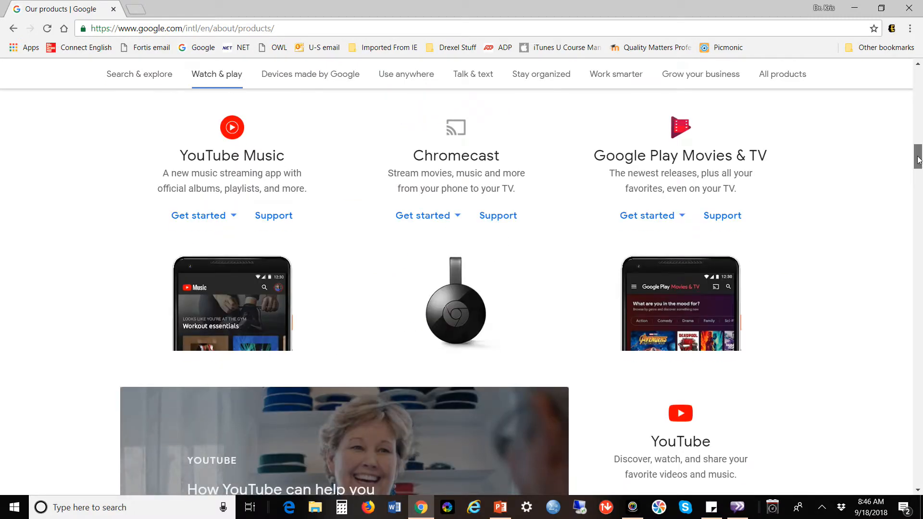
pyautogui.moveTo(918, 160); pyautogui.dragTo(919, 244)
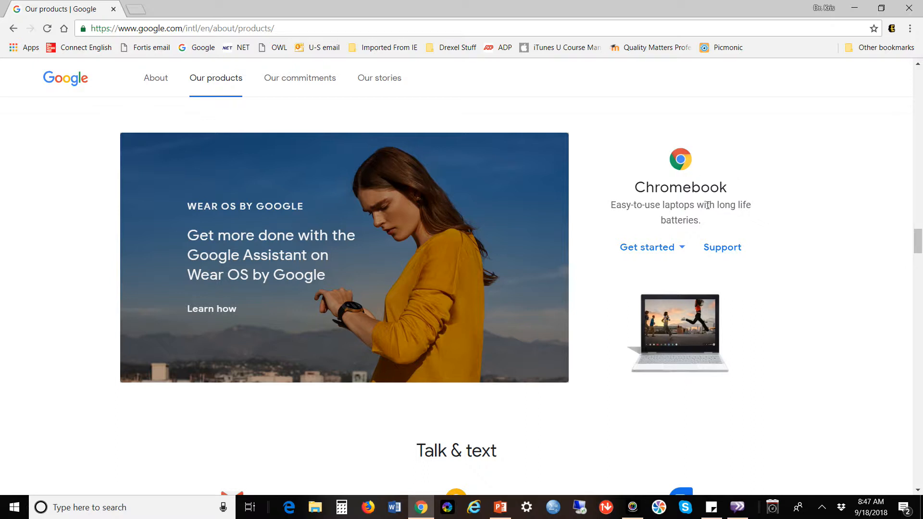
pyautogui.moveTo(918, 236); pyautogui.dragTo(920, 255)
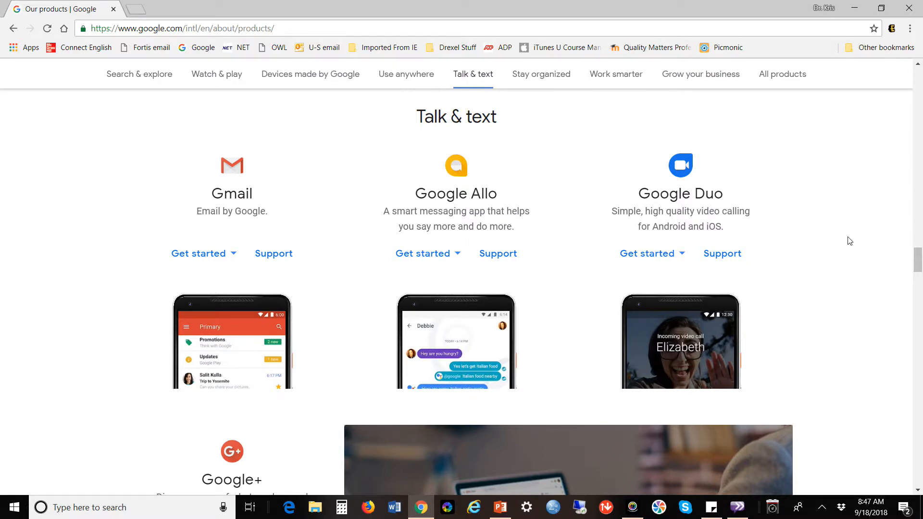
pyautogui.moveTo(917, 260); pyautogui.dragTo(919, 300)
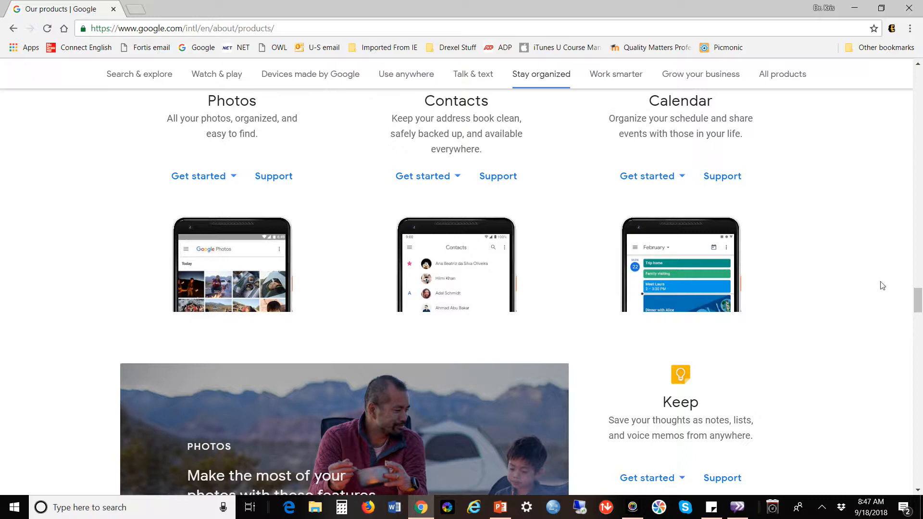
pyautogui.moveTo(920, 302); pyautogui.dragTo(916, 60)
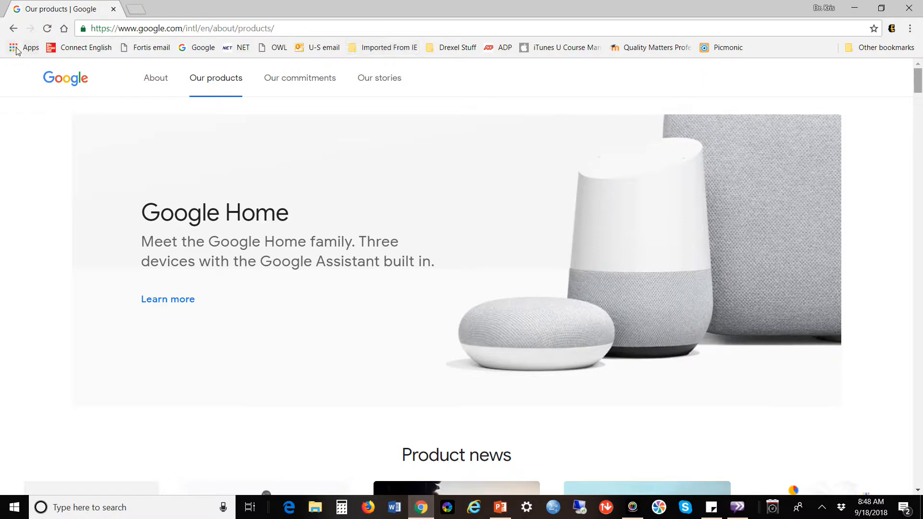
# Return to the Google home page and launch Drive from the apps grid.
pyautogui.click(14, 33)
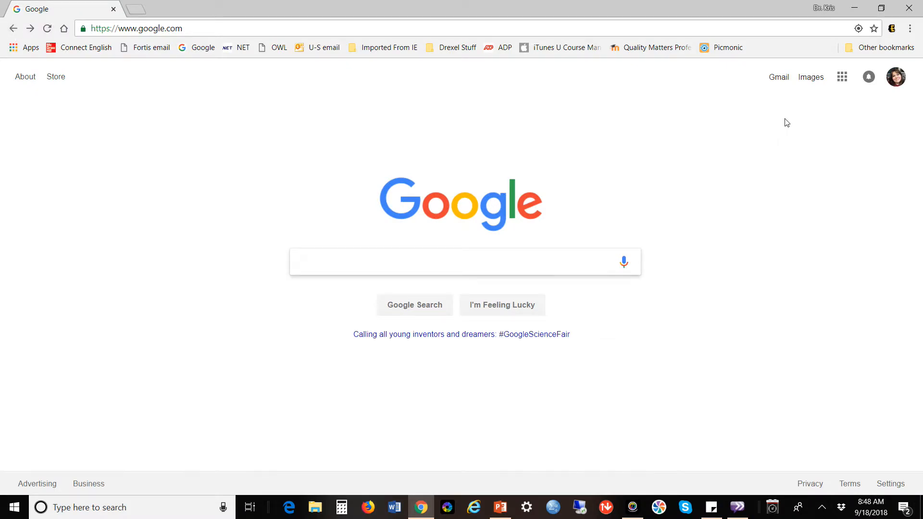
pyautogui.click(846, 83)
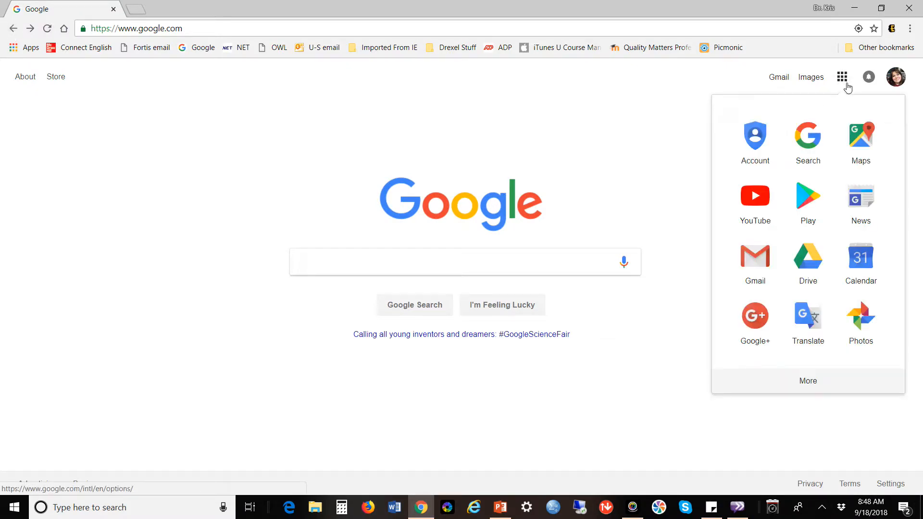
pyautogui.click(806, 263)
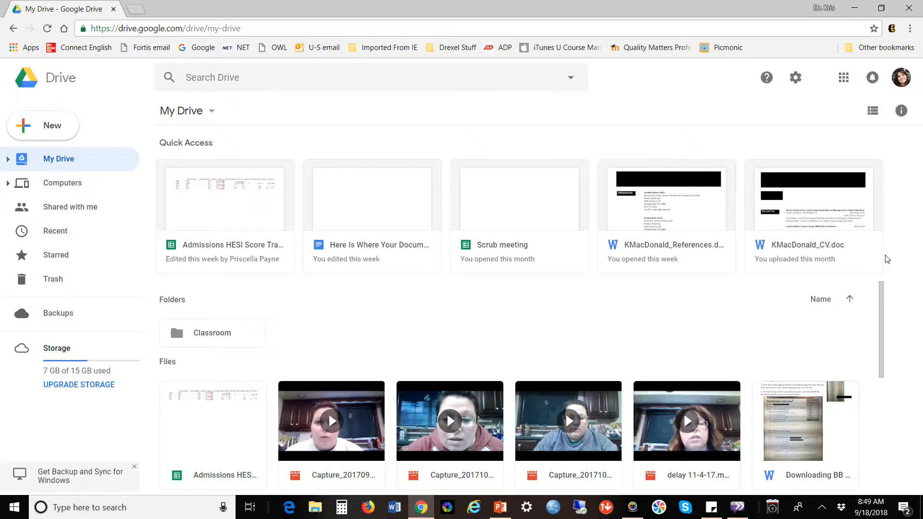
# Let My Drive finish loading its Quick Access files, Classroom folder and file list.
pyautogui.moveTo(880, 292); pyautogui.dragTo(880, 293)
pyautogui.scroll(-5, 879, 298)
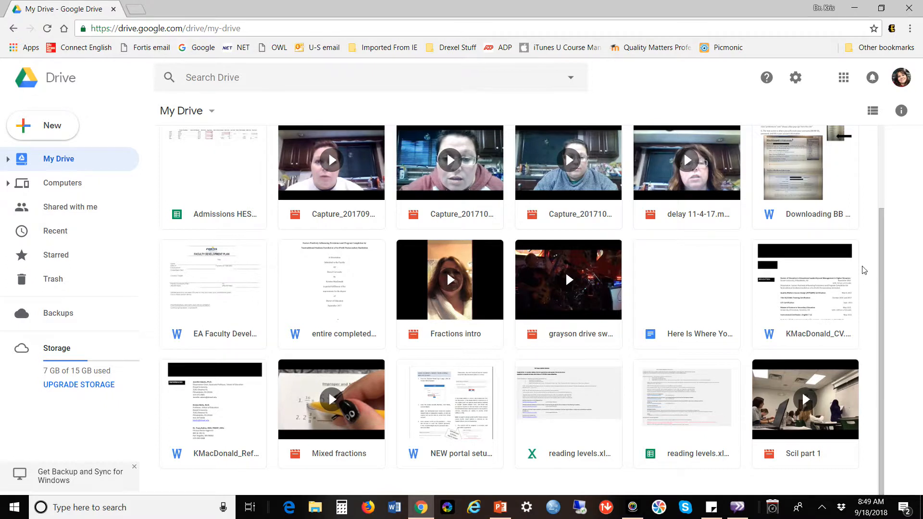
pyautogui.moveTo(880, 239); pyautogui.dragTo(884, 224)
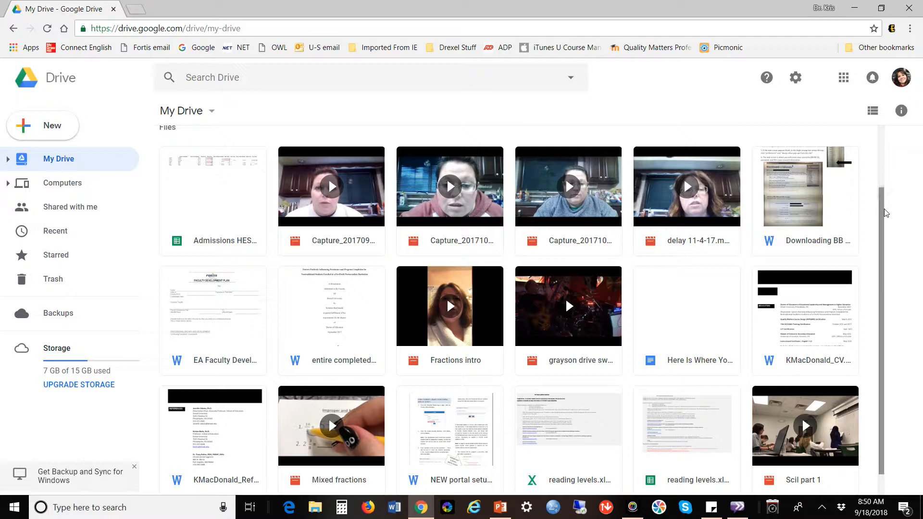
pyautogui.moveTo(885, 231); pyautogui.dragTo(886, 251)
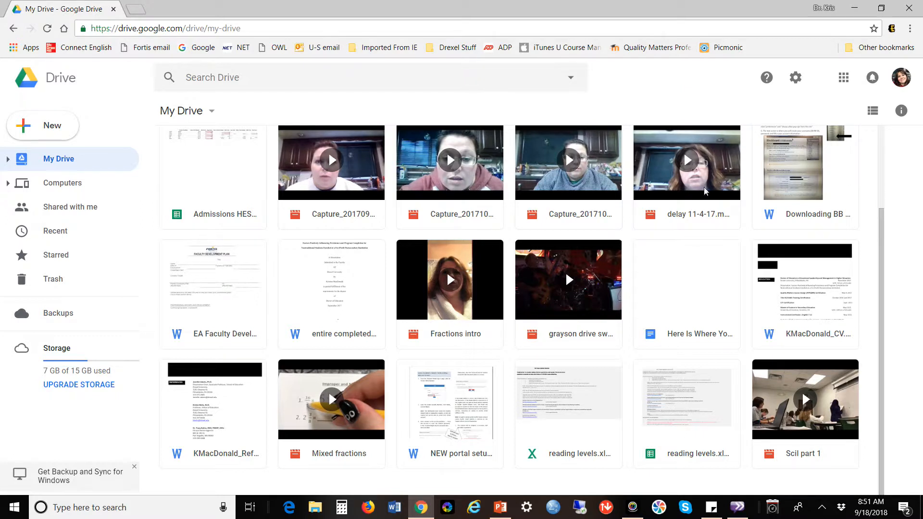
# Scroll through the My Drive files, then bring up the New menu.
pyautogui.moveTo(883, 226); pyautogui.dragTo(881, 131)
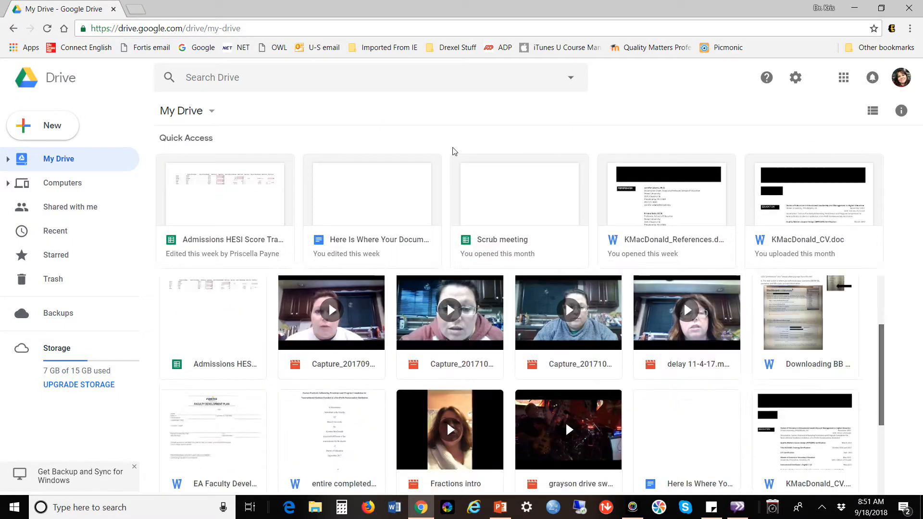
pyautogui.scroll(-5, 567, 128)
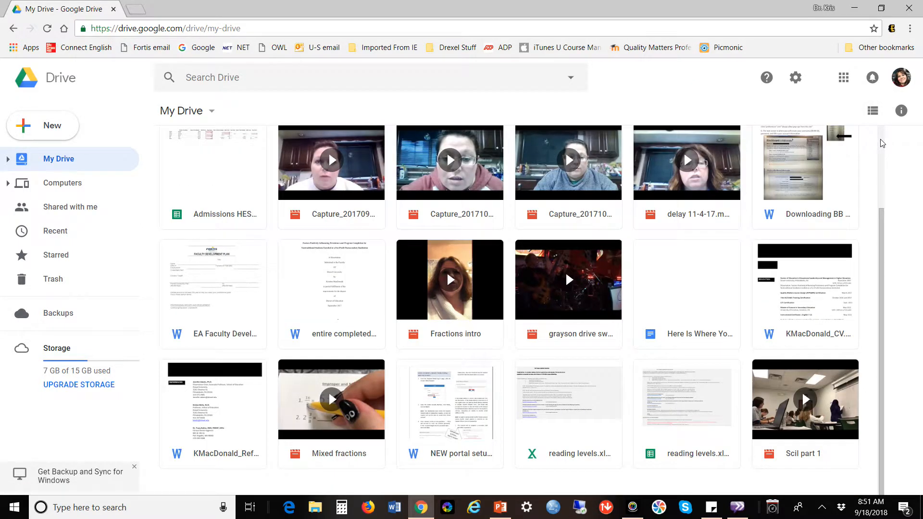
pyautogui.scroll(5, 882, 143)
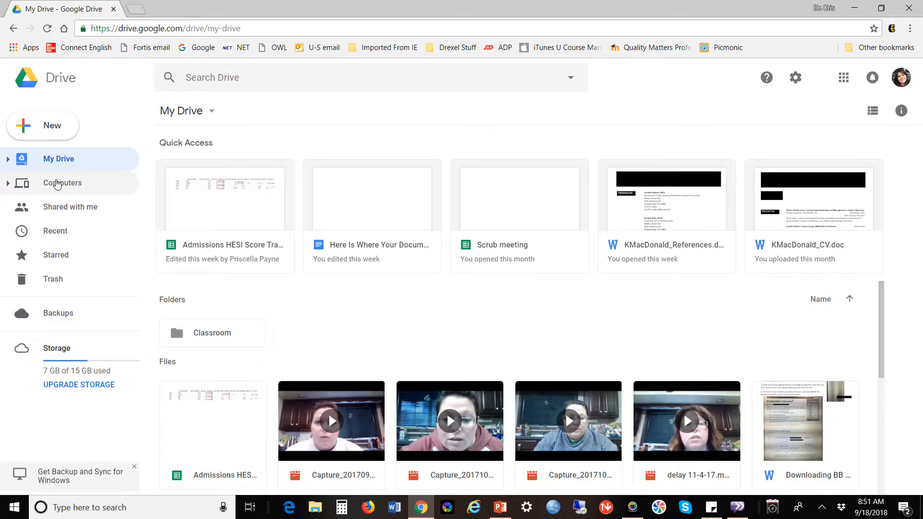
pyautogui.click(52, 137)
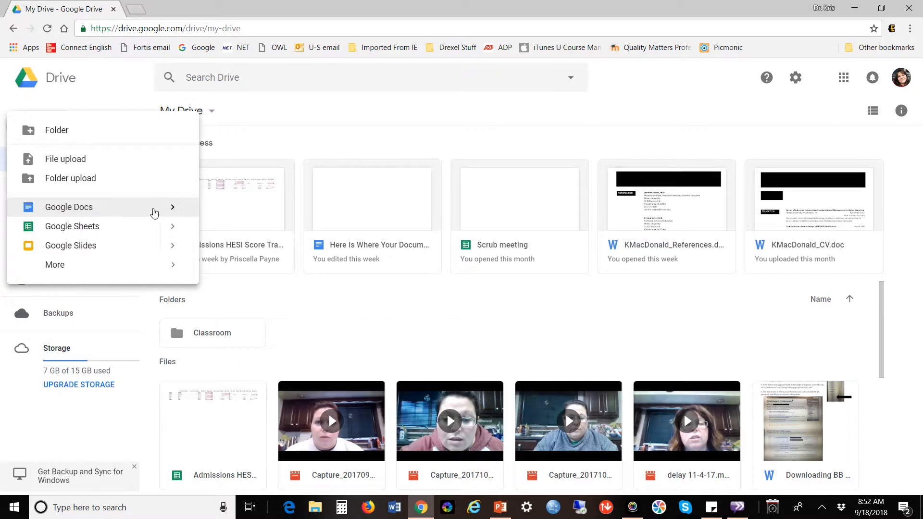
# Create a Blank document from the Google Docs submenu of the New menu.
pyautogui.click(178, 212)
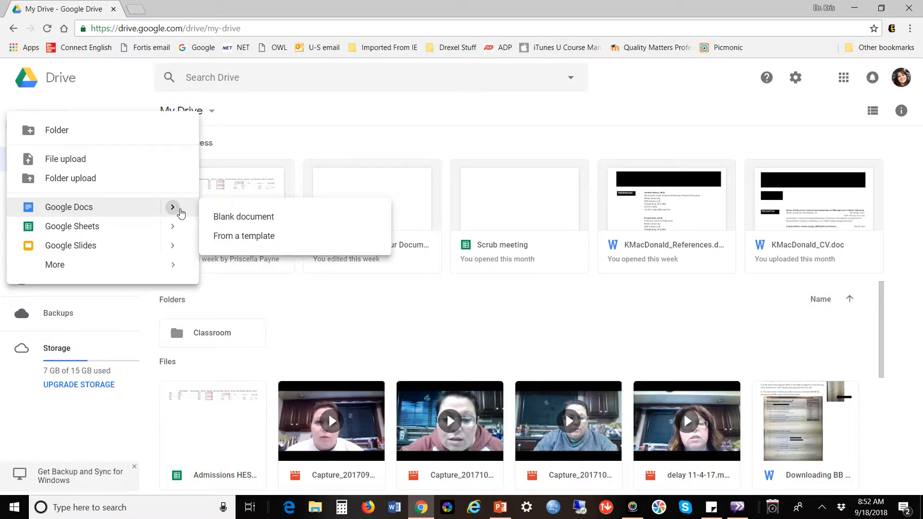
pyautogui.click(242, 220)
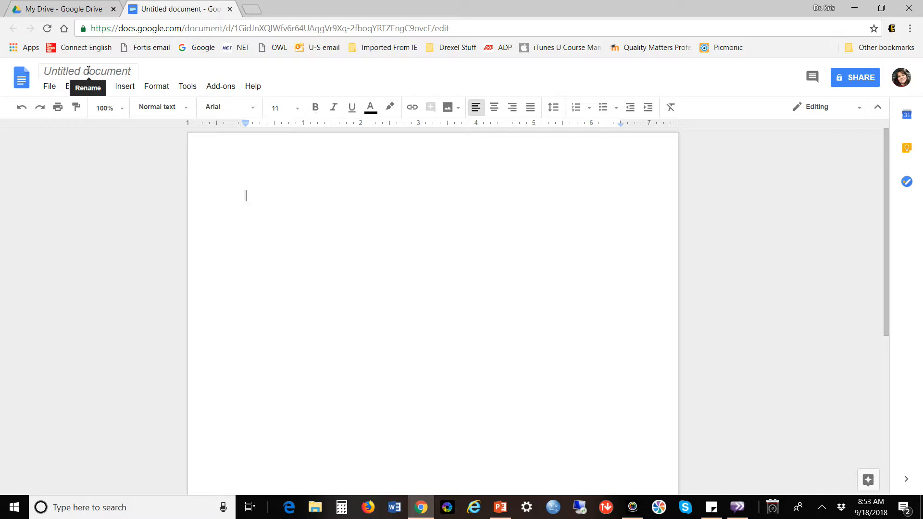
# Replace the 'Untitled document' title with 'Document for Video :-)'.
pyautogui.click(87, 70)
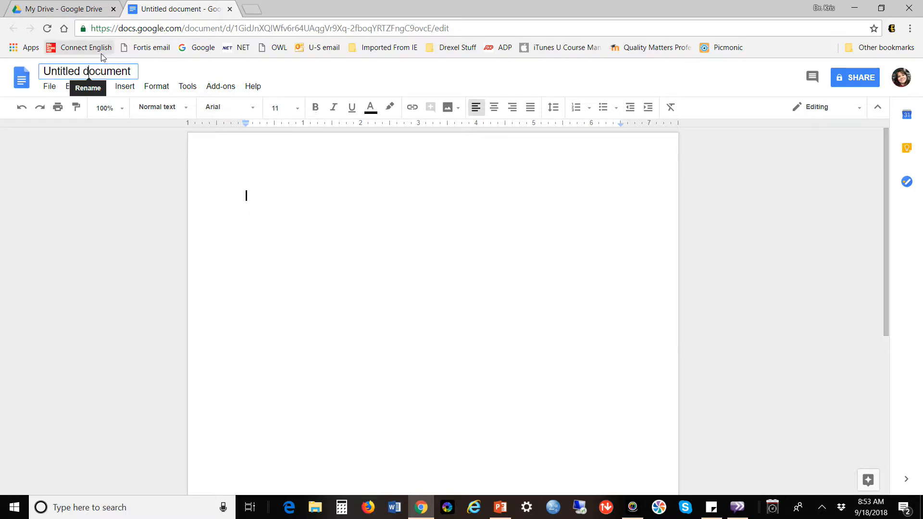
pyautogui.tripleClick(133, 72)
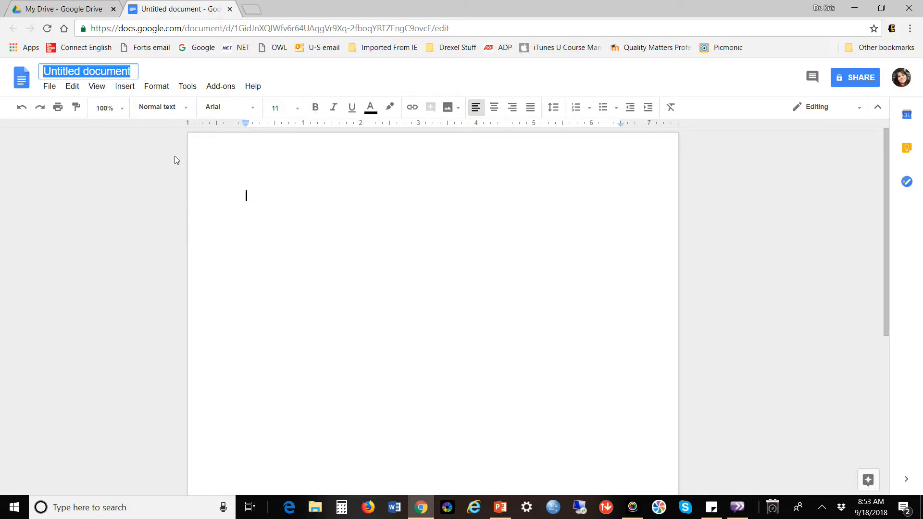
pyautogui.write('Docu')
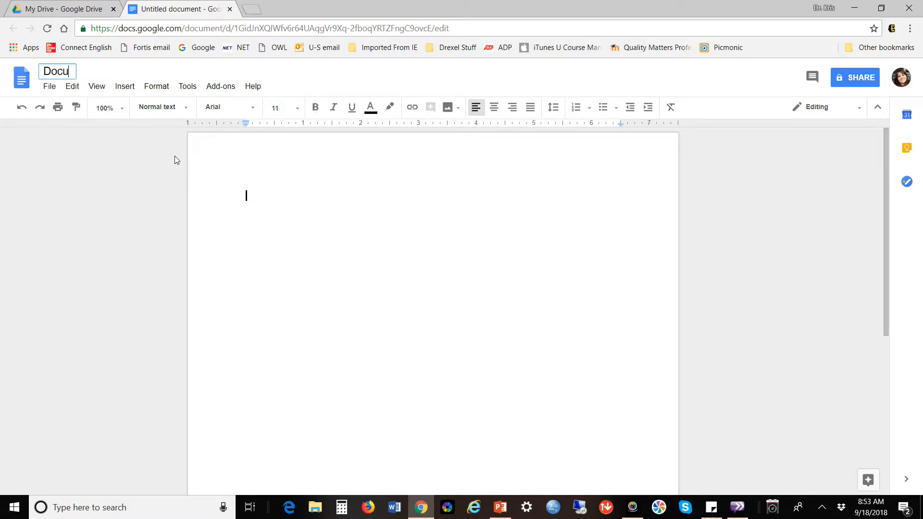
pyautogui.write('ment for Video')
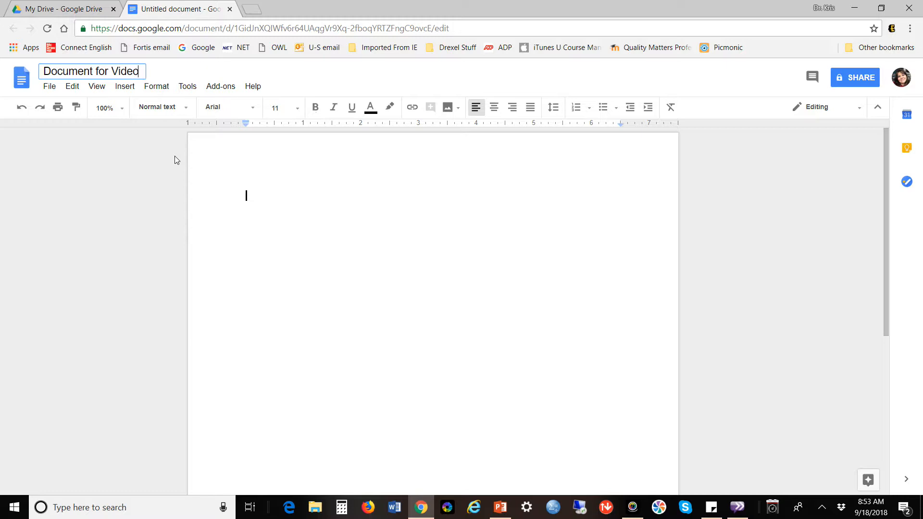
pyautogui.write(' :-)')
pyautogui.press('Return')
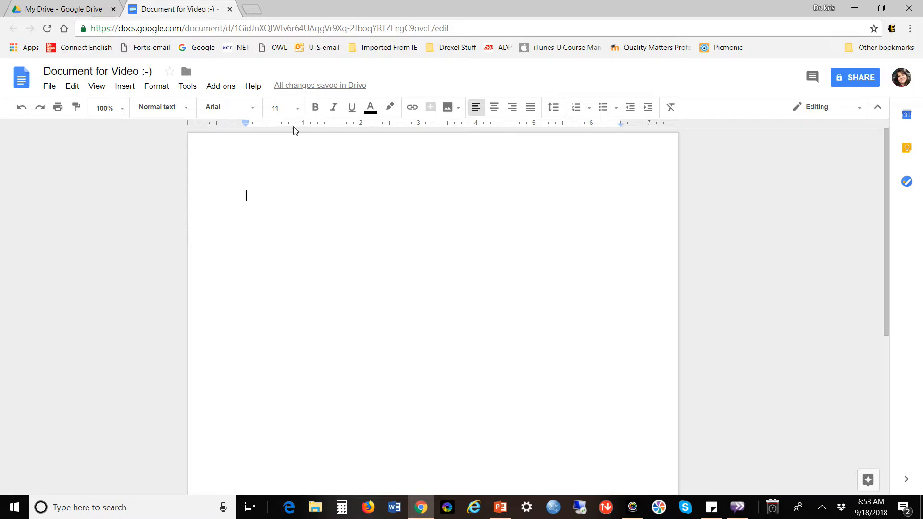
# After browsing the Format menu, set the document font to Times New Roman.
pyautogui.click(158, 89)
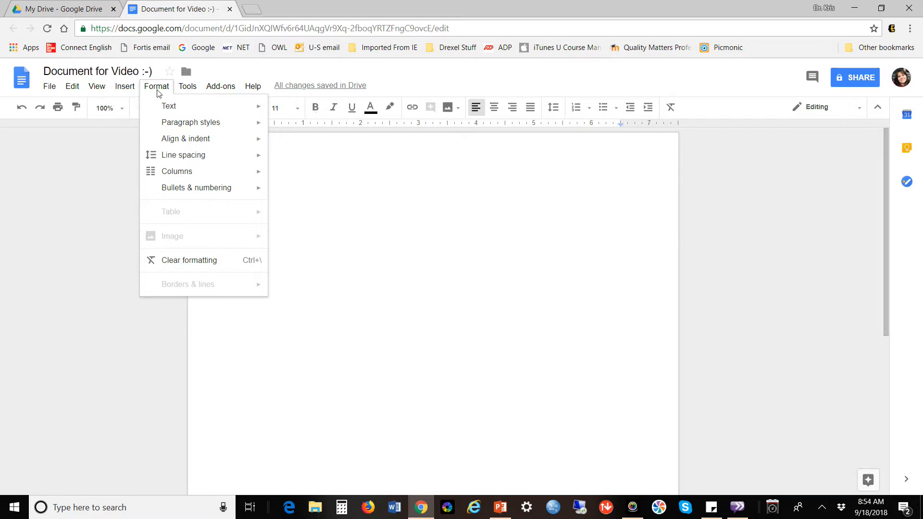
pyautogui.moveTo(165, 111)
pyautogui.click(101, 140)
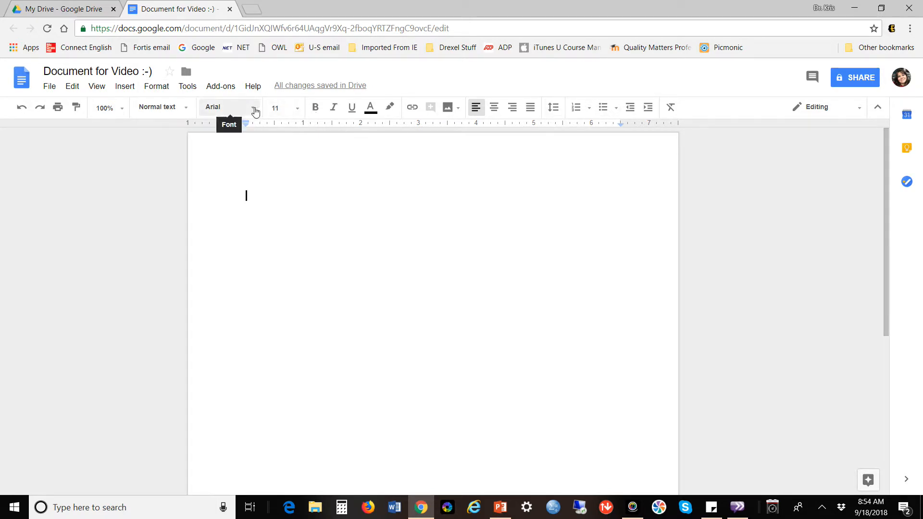
pyautogui.click(255, 111)
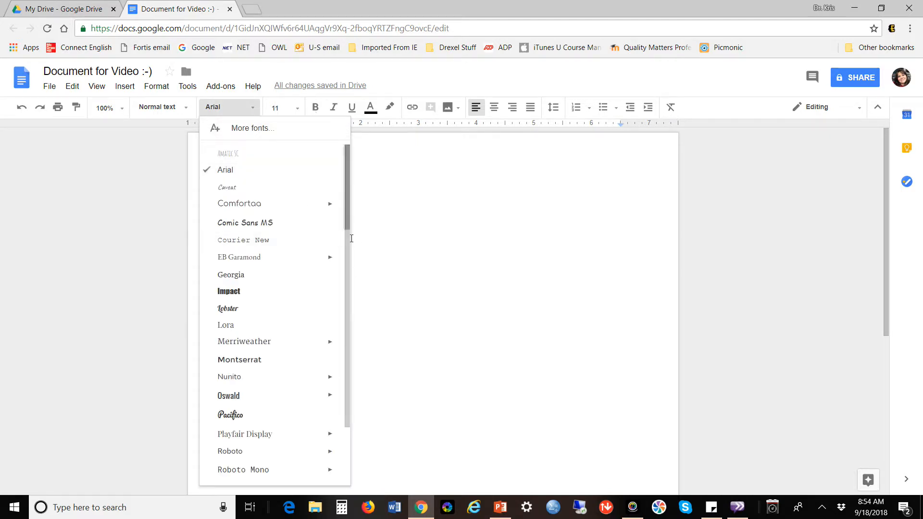
pyautogui.moveTo(345, 237); pyautogui.dragTo(351, 315)
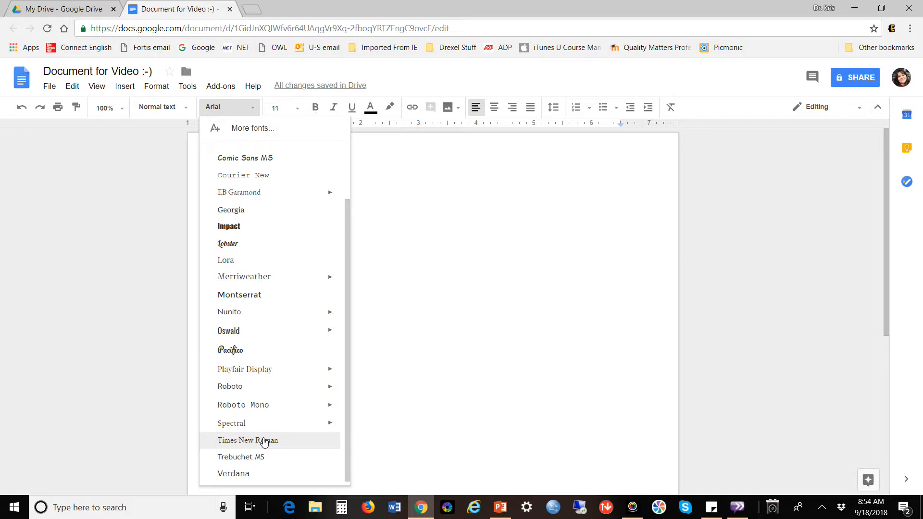
pyautogui.click(264, 441)
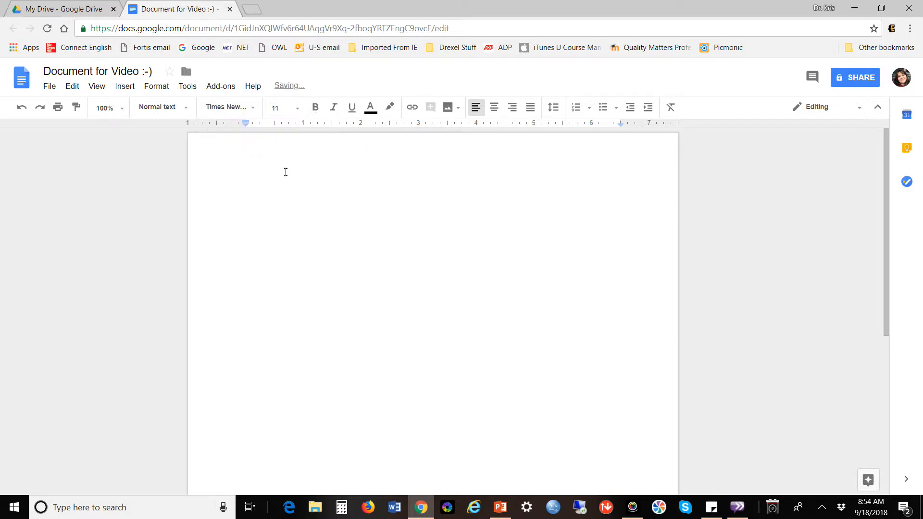
# Set the text size to 12 point, then look through the Format menu.
pyautogui.click(299, 112)
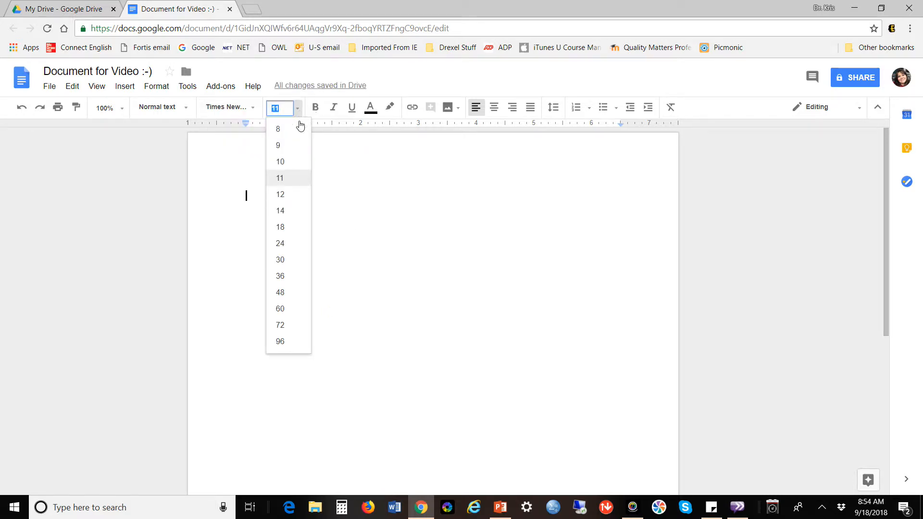
pyautogui.click(298, 195)
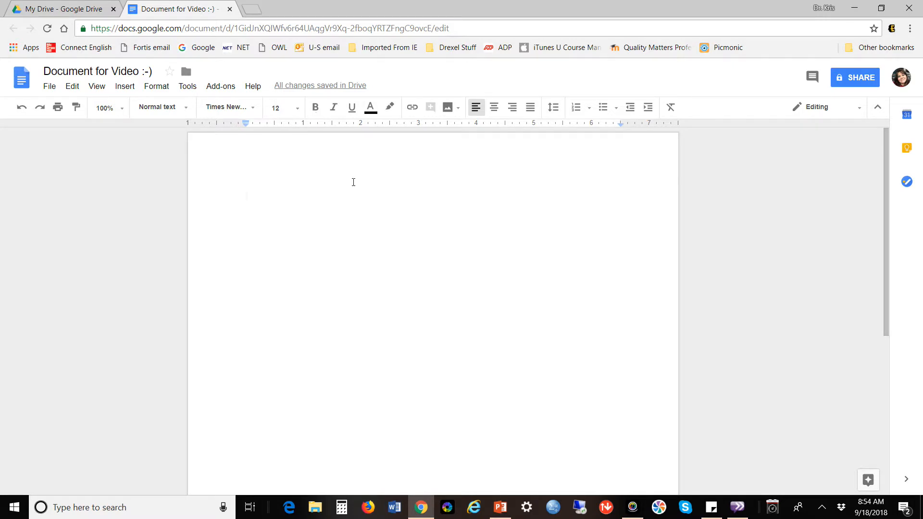
pyautogui.click(155, 86)
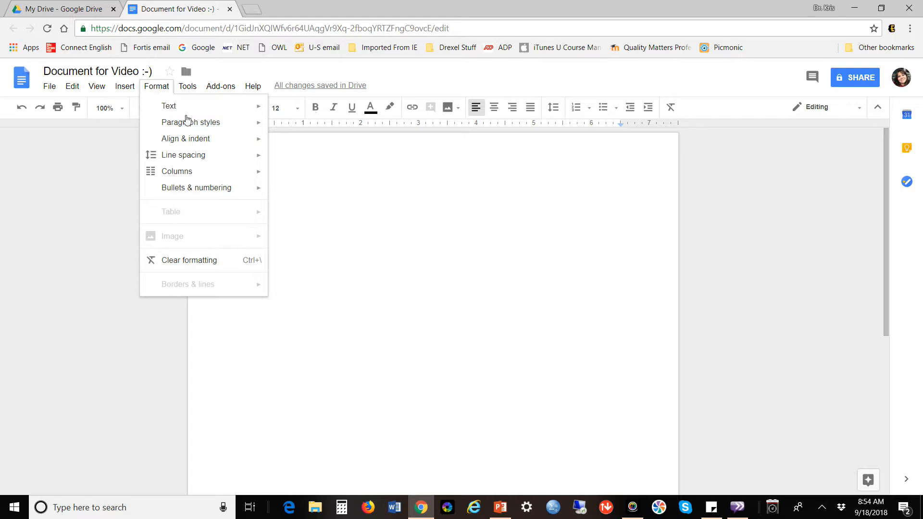
pyautogui.moveTo(192, 123)
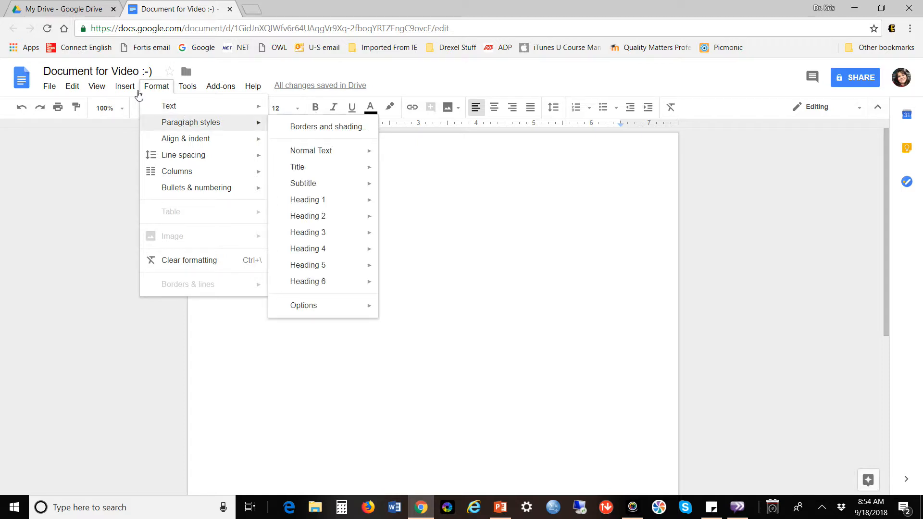
# Browse the View menu and drag the left indent marker to 1.00 inch.
pyautogui.moveTo(125, 92)
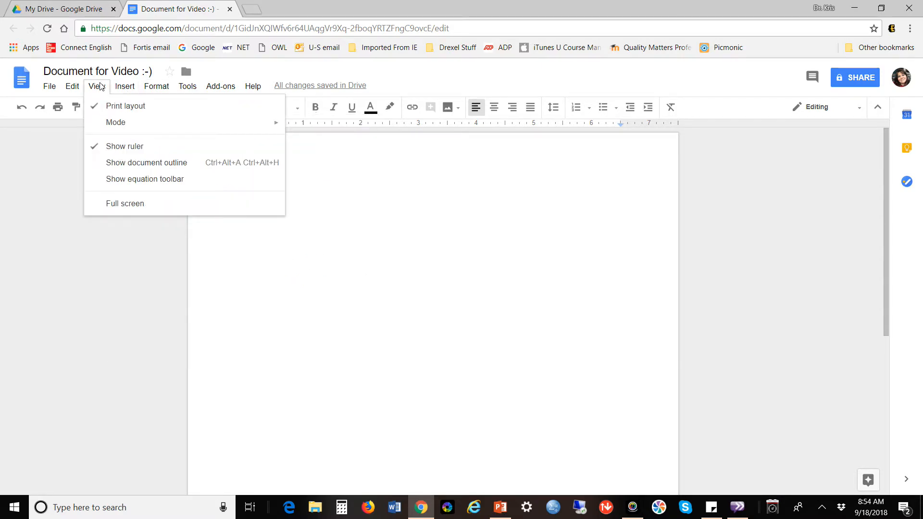
pyautogui.click(72, 165)
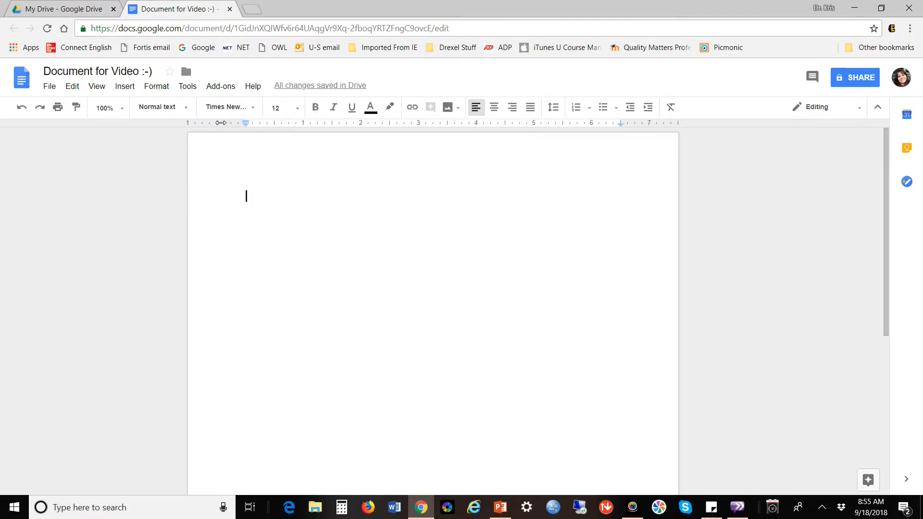
pyautogui.moveTo(246, 126); pyautogui.dragTo(229, 123)
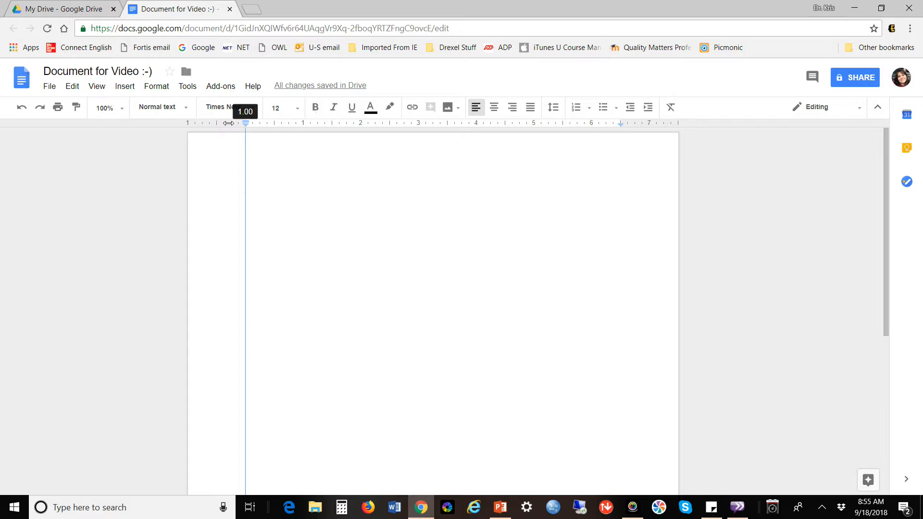
pyautogui.moveTo(229, 123); pyautogui.dragTo(228, 123)
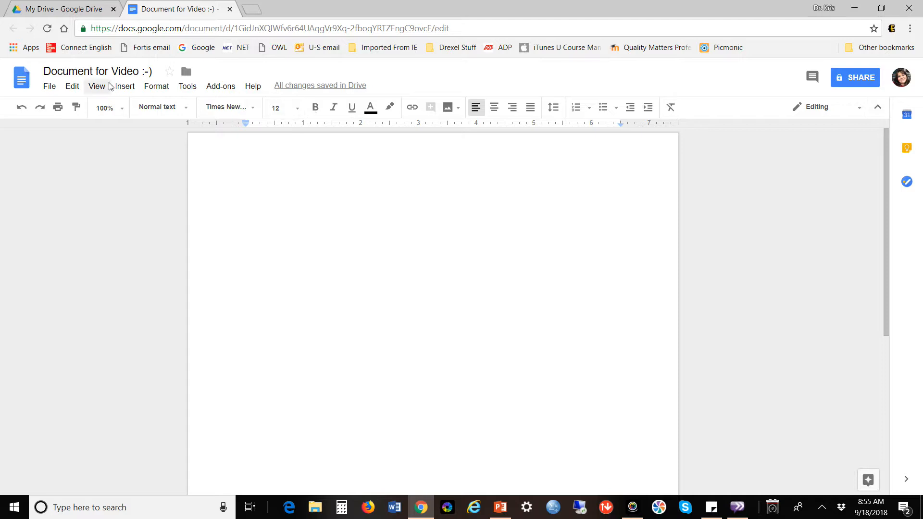
# After checking Format > Line spacing, switch the document from 1.15 to Double line spacing.
pyautogui.click(166, 86)
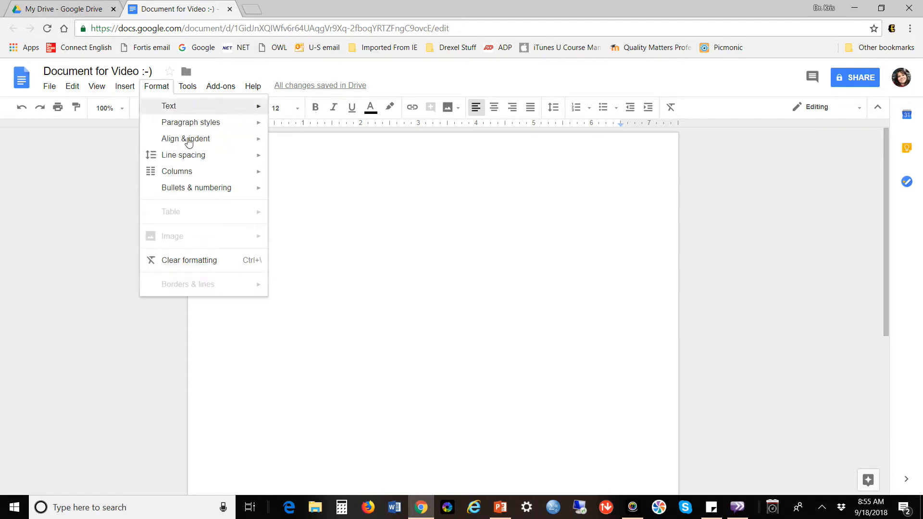
pyautogui.moveTo(187, 159)
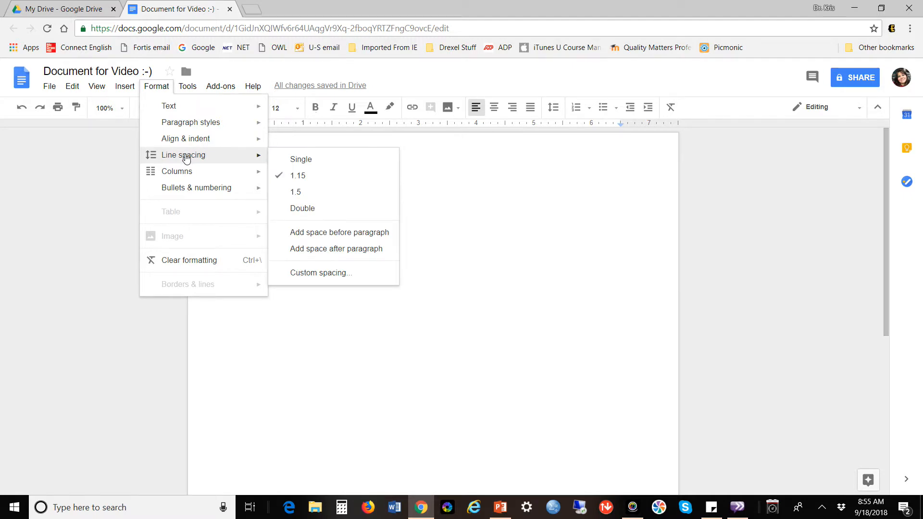
pyautogui.click(441, 80)
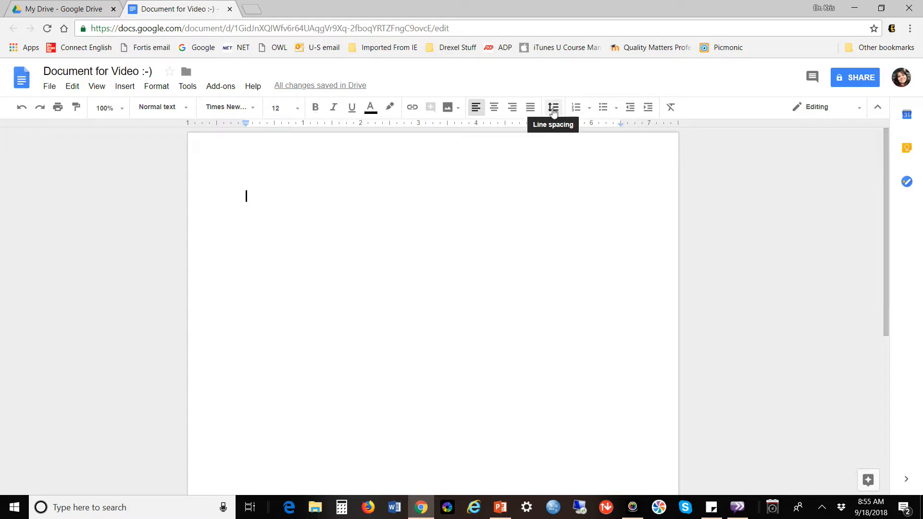
pyautogui.click(553, 109)
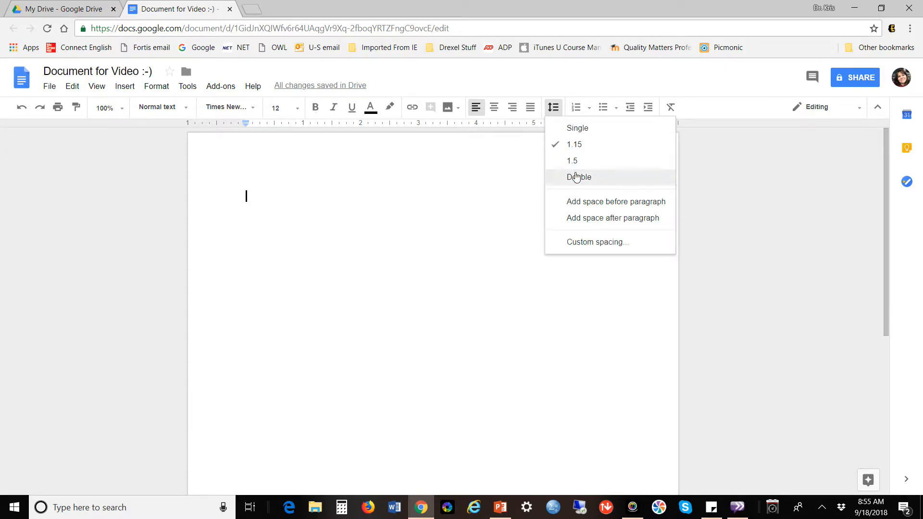
pyautogui.click(576, 178)
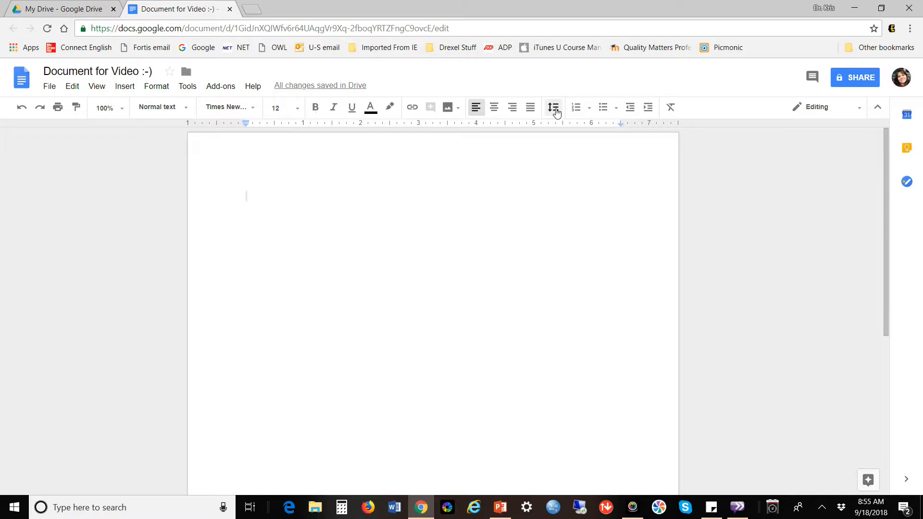
pyautogui.click(554, 110)
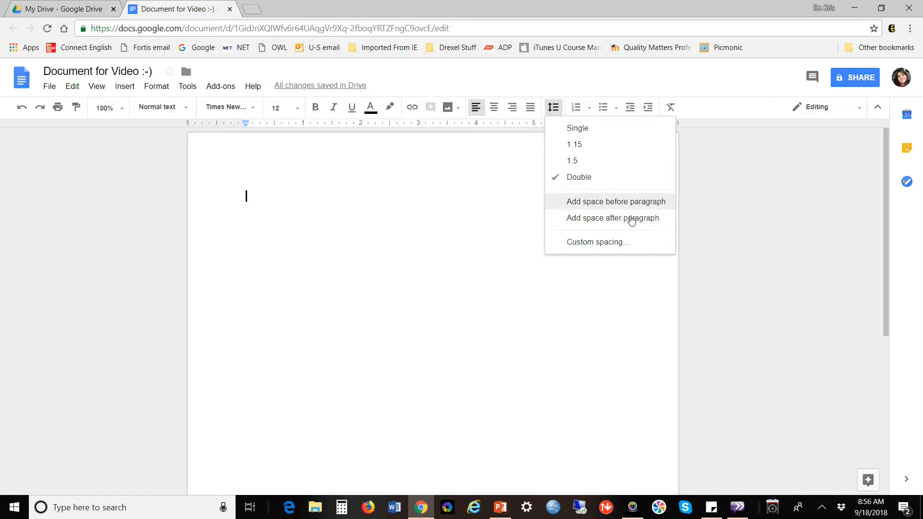
pyautogui.click(718, 216)
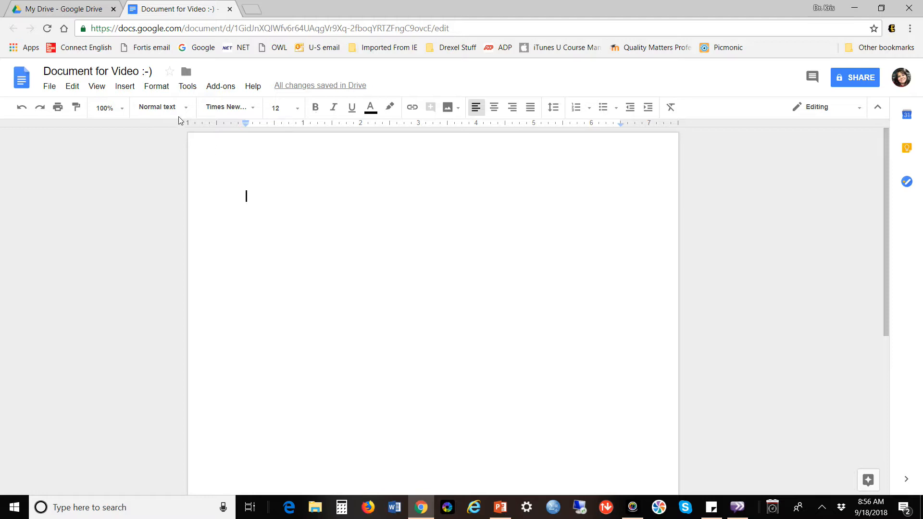
# Browse the Insert menu's Header & page number and Break submenus.
pyautogui.click(126, 88)
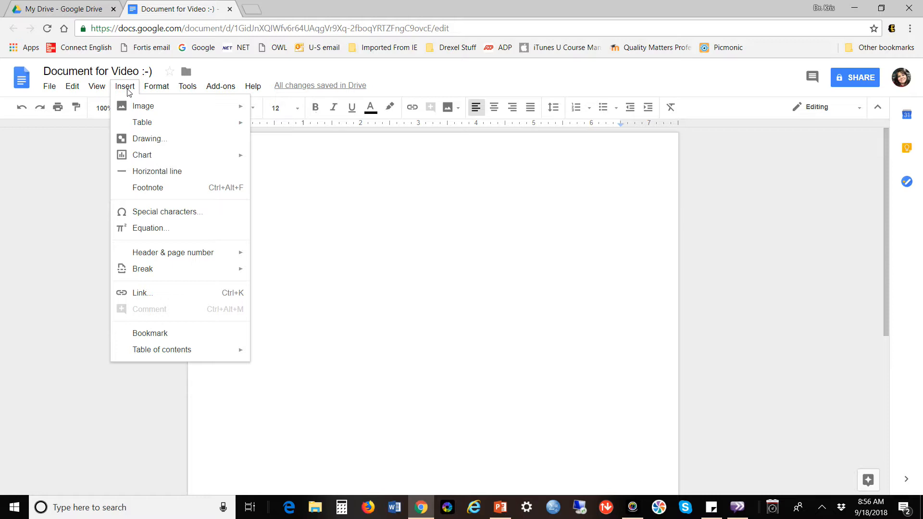
pyautogui.moveTo(177, 254)
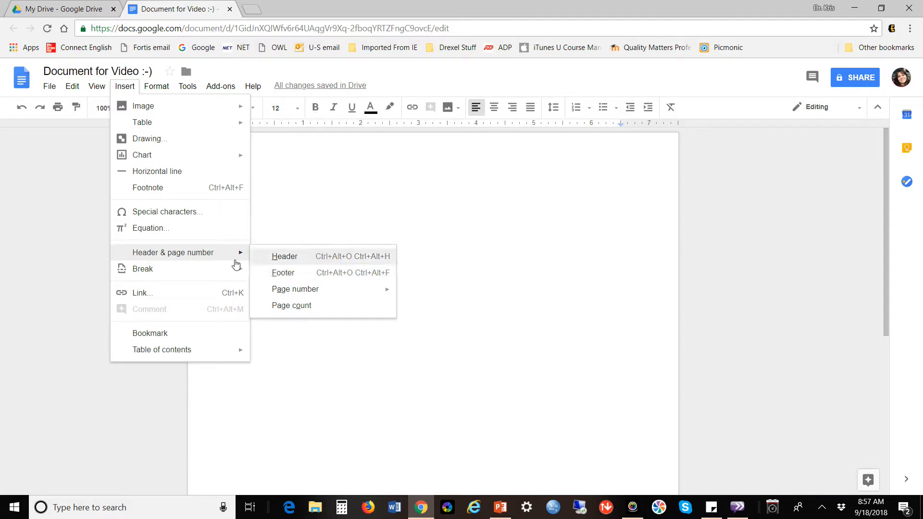
pyautogui.moveTo(222, 270)
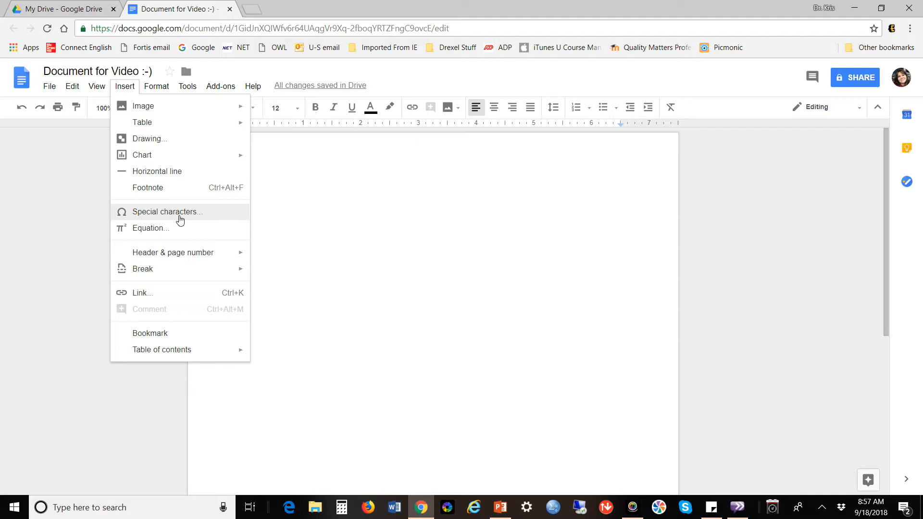
# Show the Image insert options: Upload from computer, Search the web, Drive, Photos, By URL, Camera.
pyautogui.moveTo(163, 159)
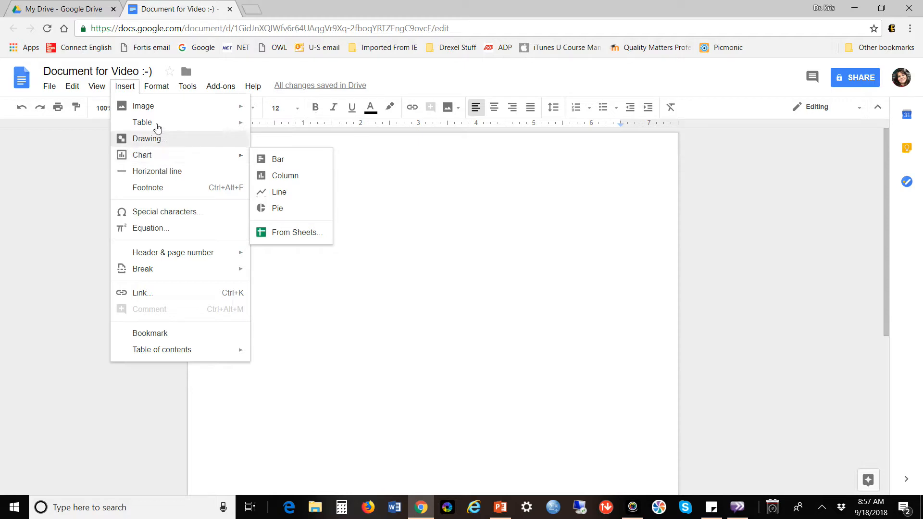
pyautogui.moveTo(154, 115)
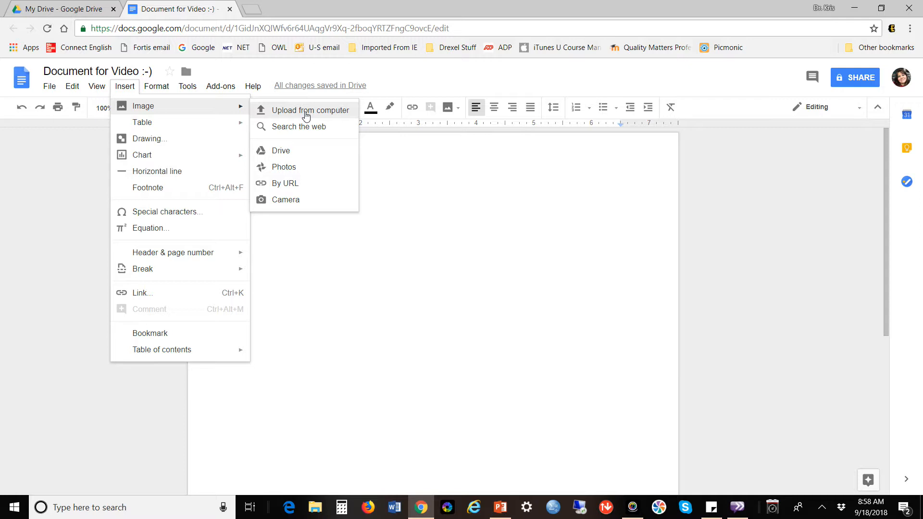
# Start the paragraph with the author's name and 'is writing this document to show me how to use Google Docs.'.
pyautogui.click(394, 90)
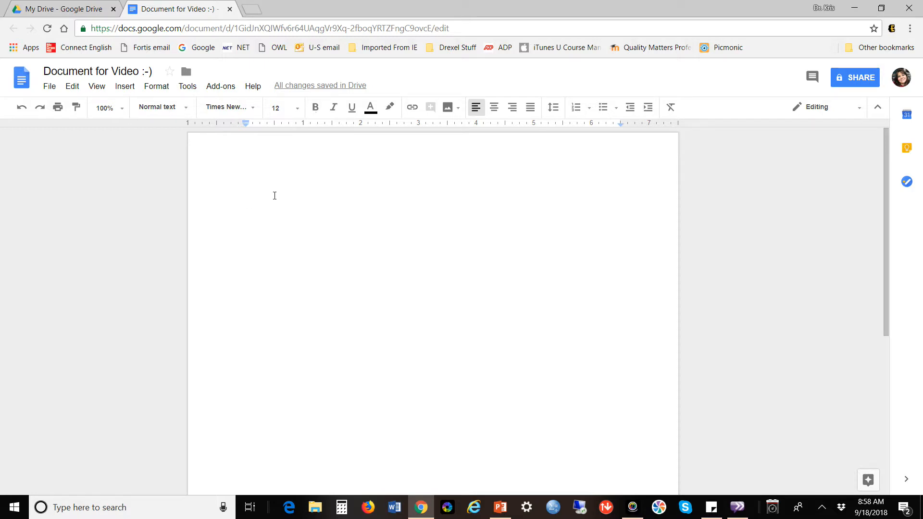
pyautogui.write('Dr. ')
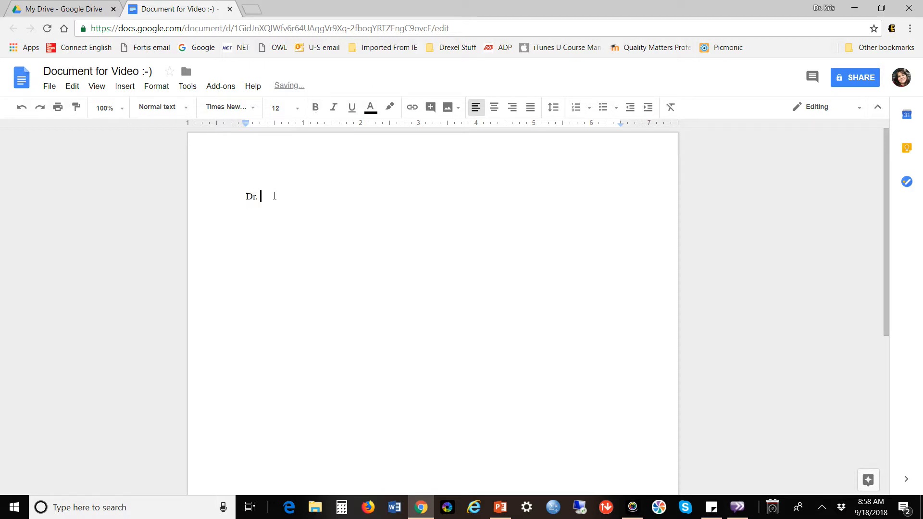
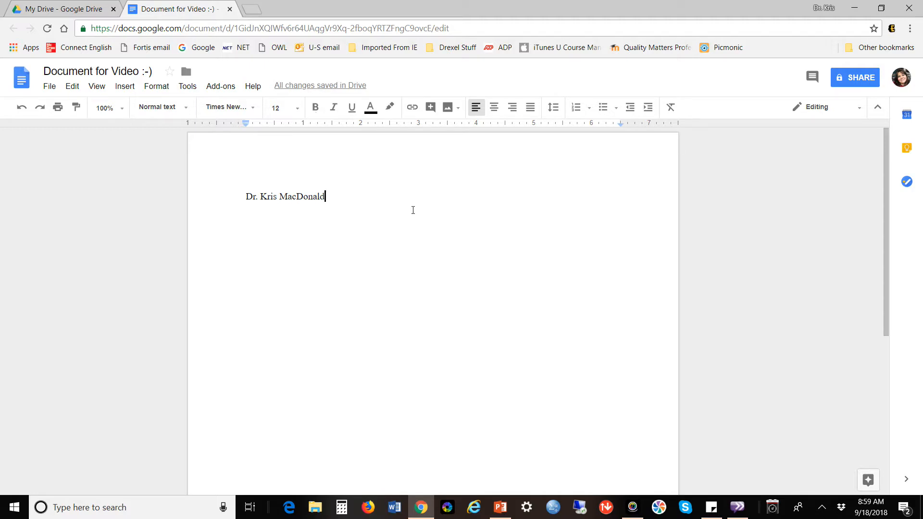
pyautogui.write('is')
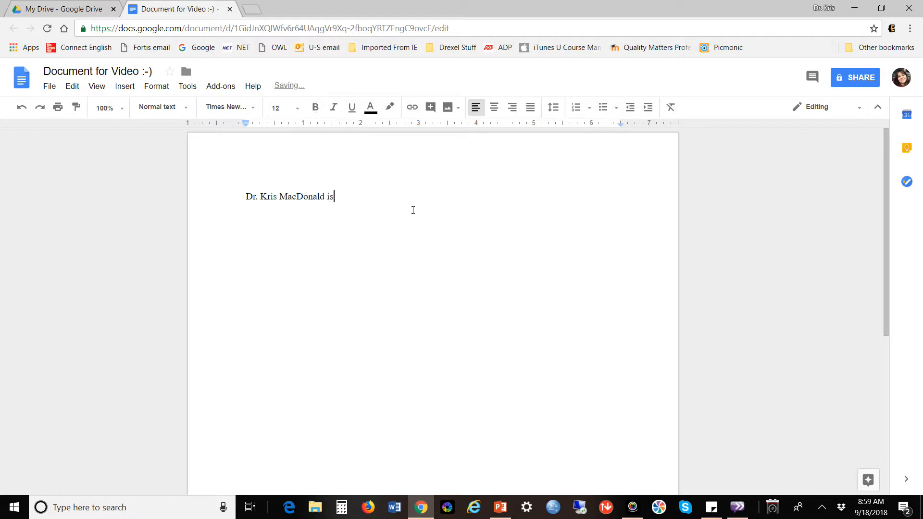
pyautogui.write(' writing this document')
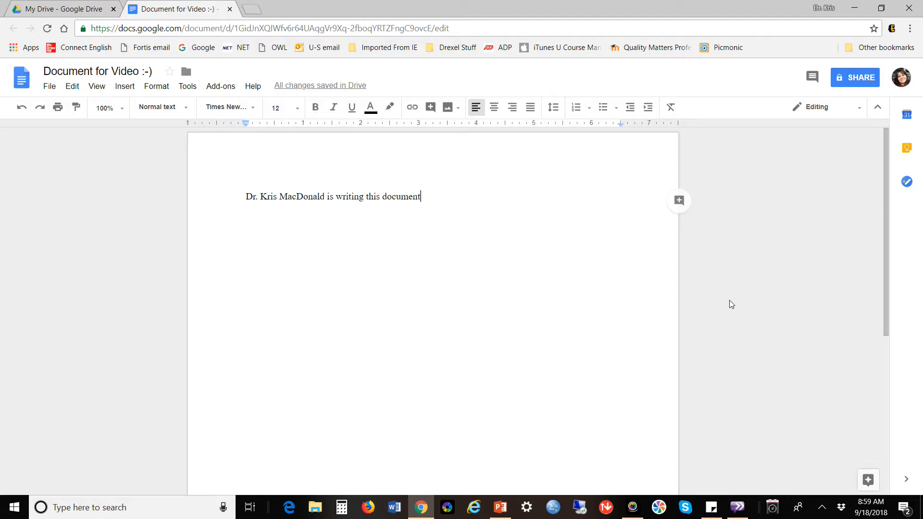
pyautogui.write('to show me how to ')
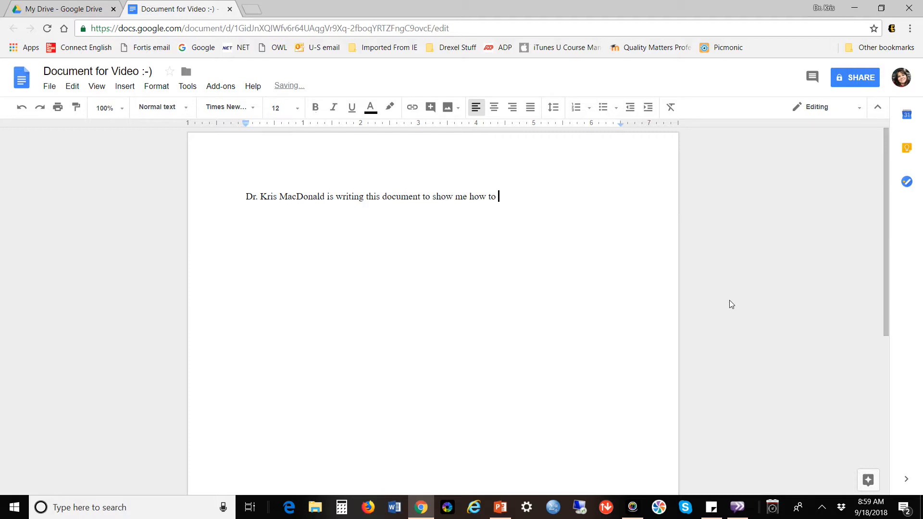
pyautogui.write('use Google Docs')
pyautogui.write('. ')
pyautogui.write('She talks a lot ')
pyautogui.write('but she means ')
pyautogui.write('well and is')
pyautogui.write('try')
# Fix typos and continue with 'for some reasong that I don't know yet' and the unindented-paragraph sentence.
pyautogui.press('BackSpace')
pyautogui.press('BackSpace')
pyautogui.press('BackSpace')
pyautogui.write('typing hi')
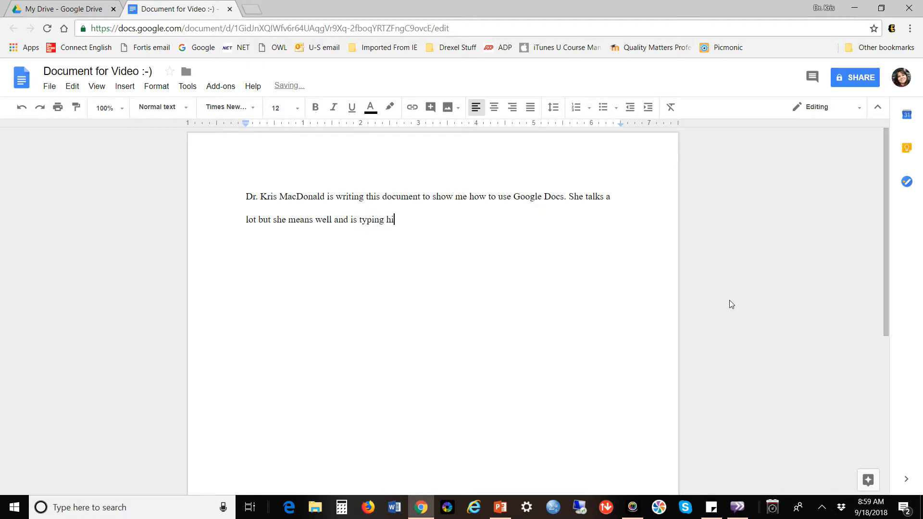
pyautogui.write('s studff for some reason')
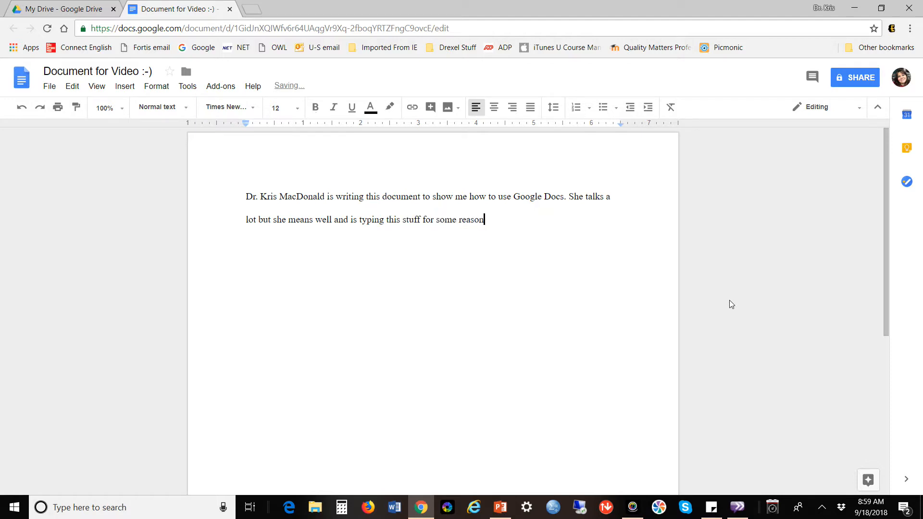
pyautogui.write("g that I don't know yet. Se")
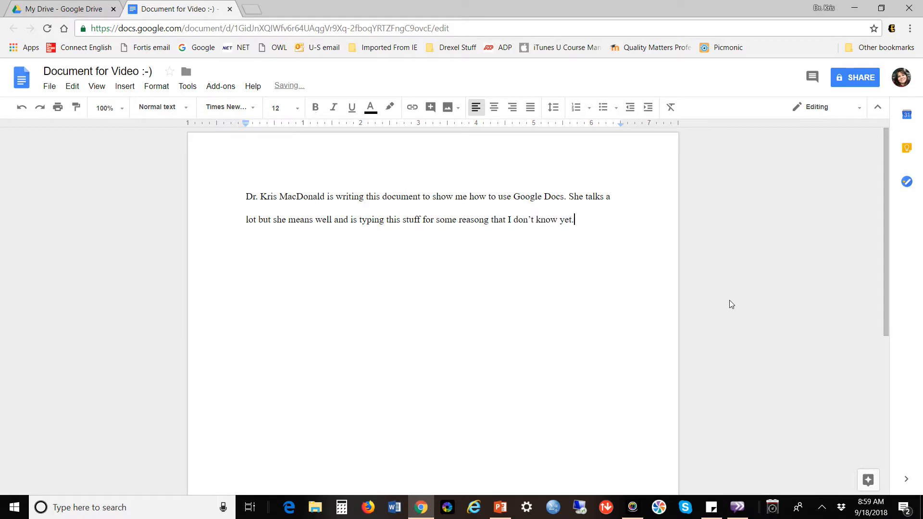
pyautogui.press('BackSpace')
pyautogui.press('BackSpace')
pyautogui.write('he didn')
pyautogui.write("'t inde")
pyautogui.write('nt her paragraph and ')
pyautogui.write('if I am')
pyautogui.write(' a te')
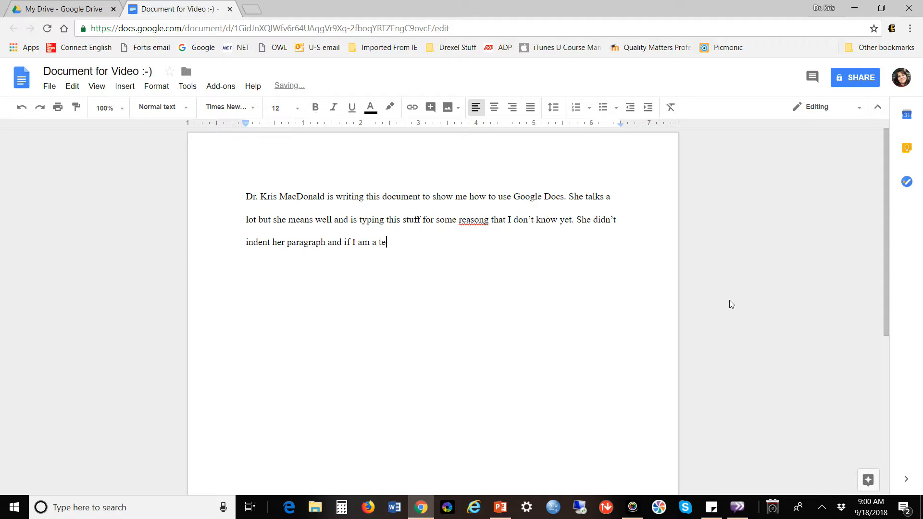
pyautogui.write('acher watching this, it')
pyautogui.write("'")
pyautogui.write('s really b')
pyautogui.write('othering me!')
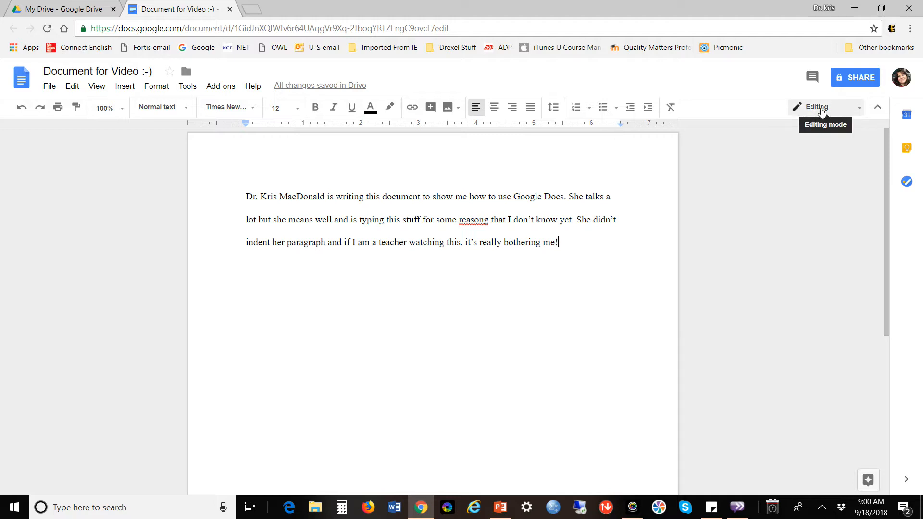
pyautogui.click(859, 112)
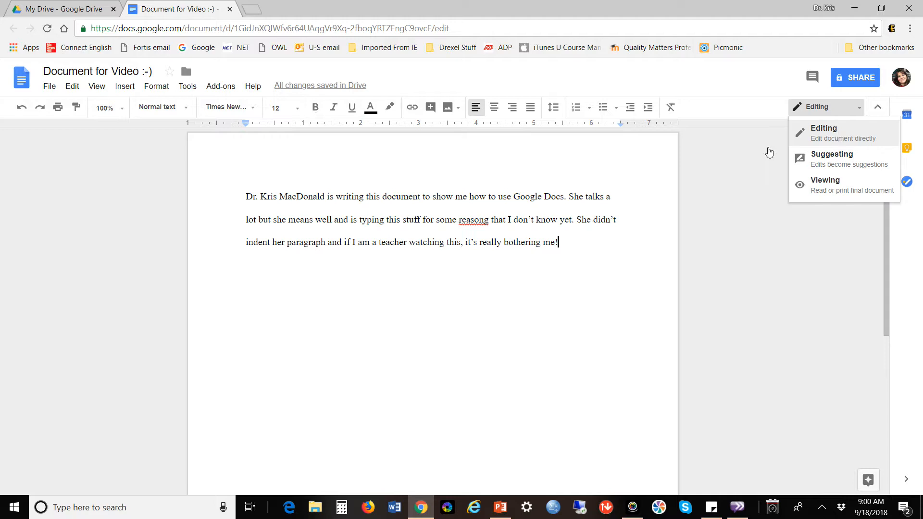
pyautogui.click(699, 86)
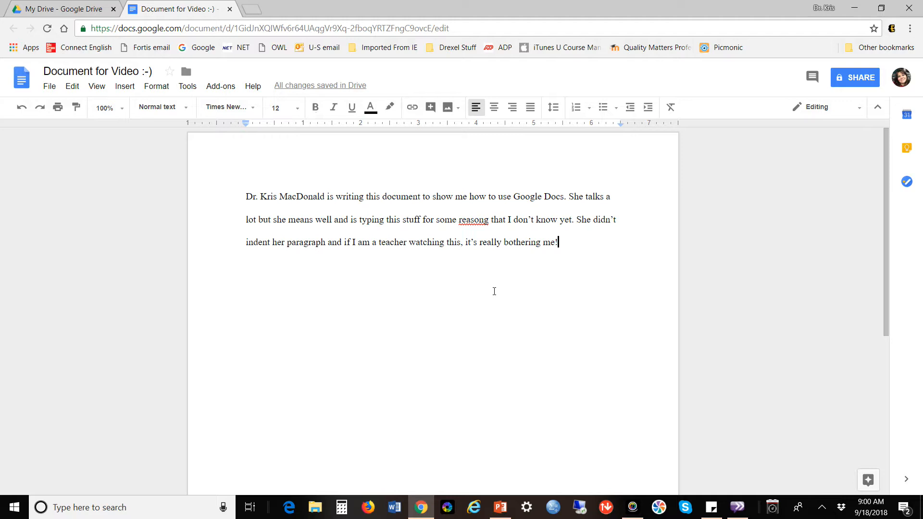
# Open the Share dialog and list the Can edit, Can comment and Can view permissions.
pyautogui.click(860, 82)
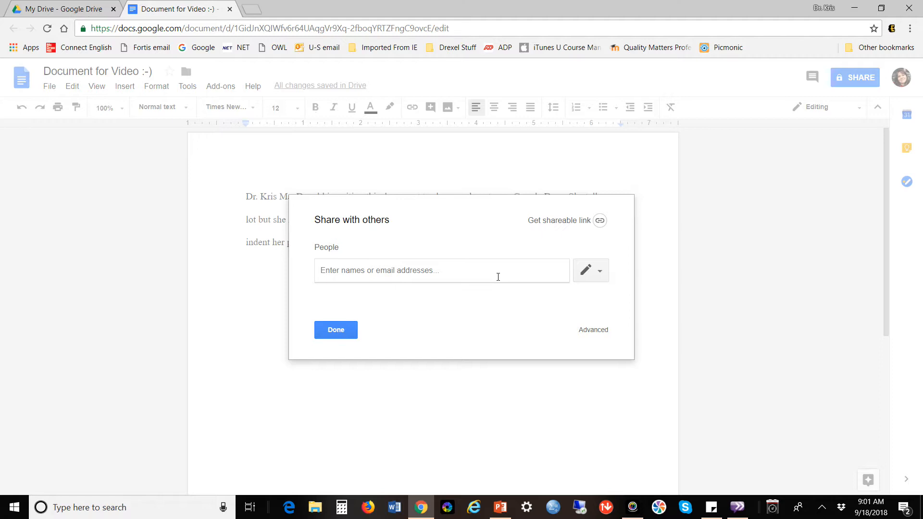
pyautogui.click(595, 281)
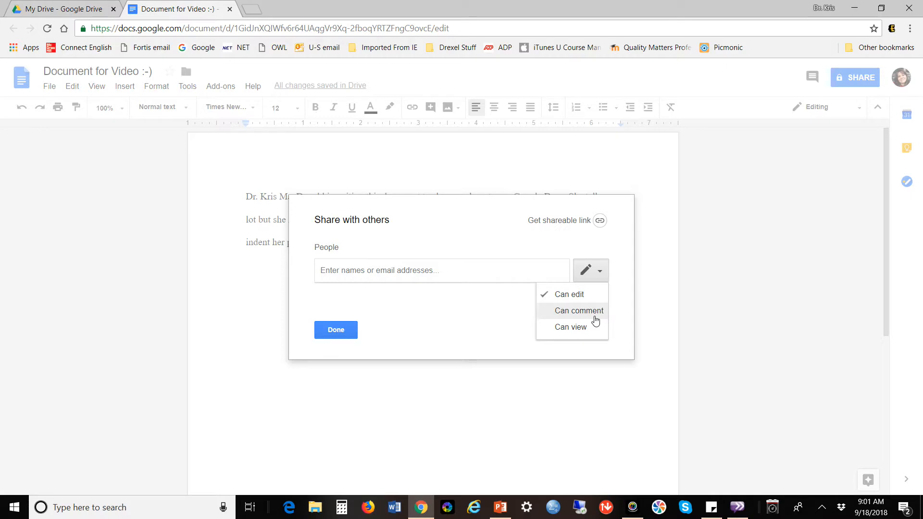
# Add the suggested recipient with Can edit permission and send the sharing invitation.
pyautogui.click(599, 272)
pyautogui.click(421, 272)
pyautogui.write('km')
pyautogui.press('BackSpace')
pyautogui.press('BackSpace')
pyautogui.write('km')
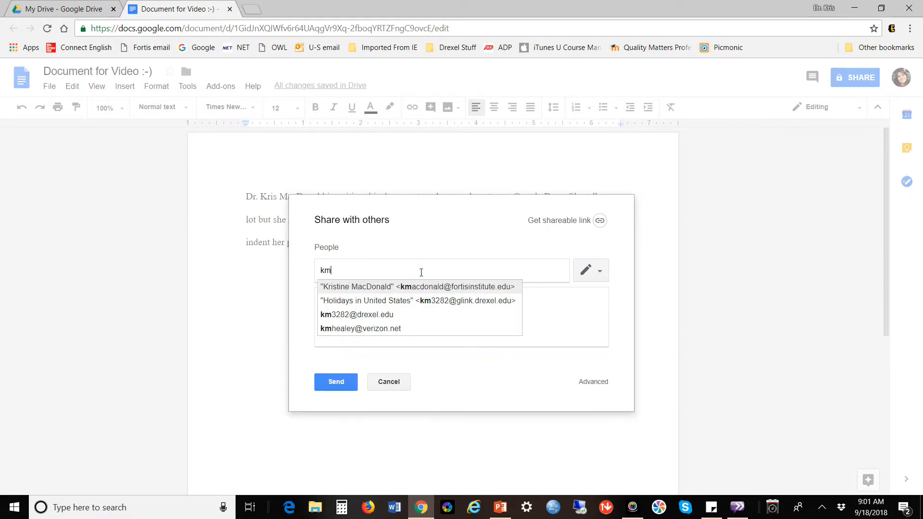
pyautogui.click(442, 301)
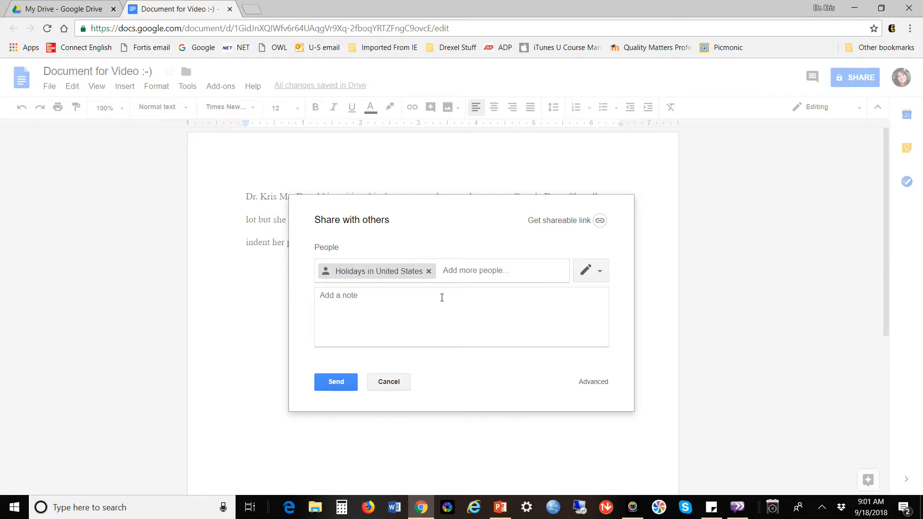
pyautogui.click(341, 384)
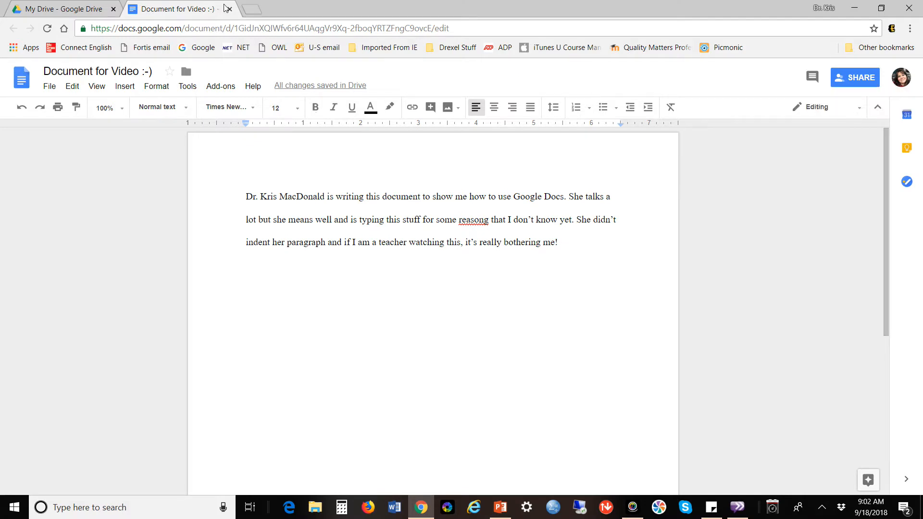
pyautogui.click(252, 9)
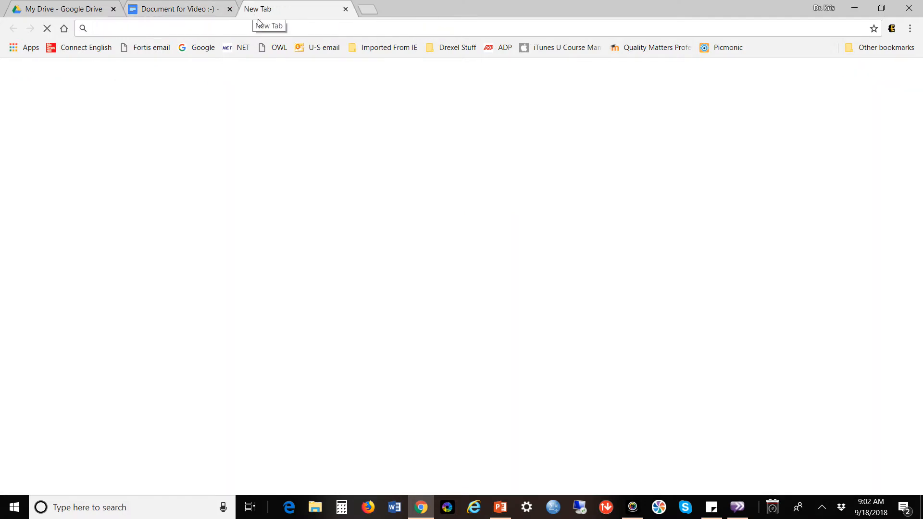
pyautogui.write('google.com')
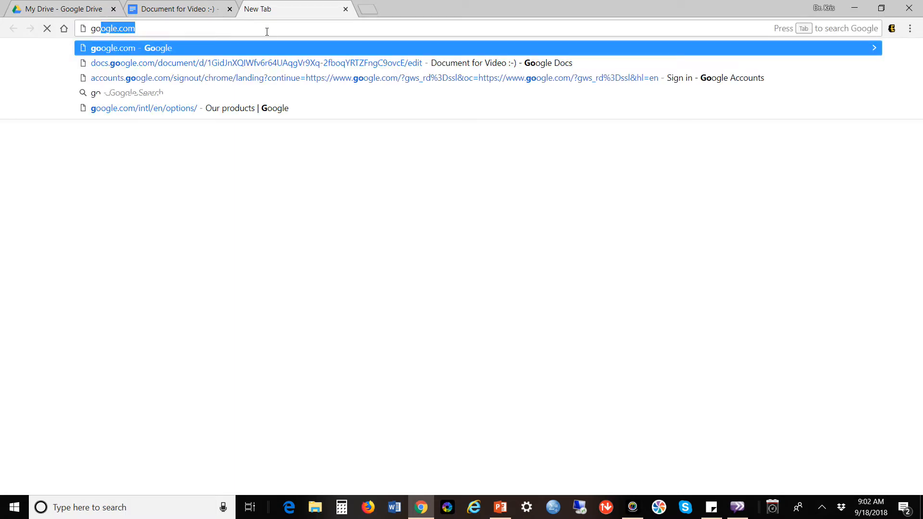
pyautogui.press('Return')
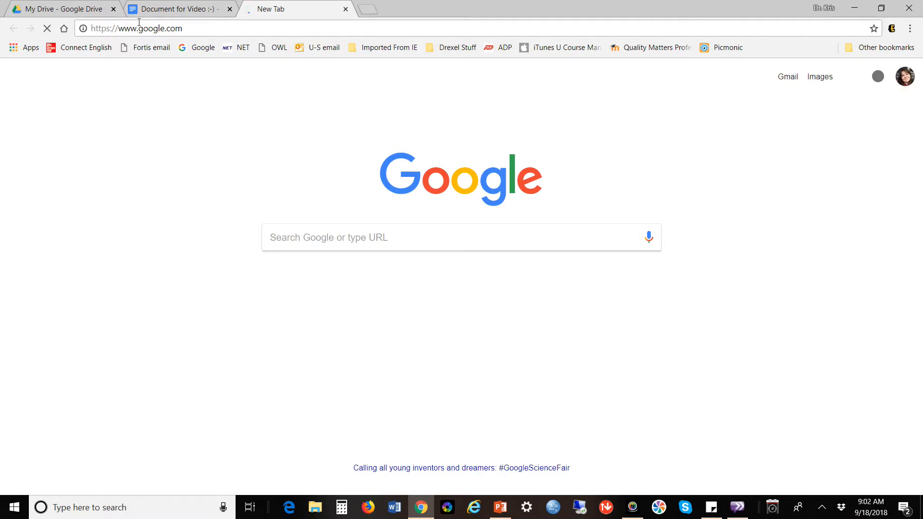
pyautogui.click(909, 81)
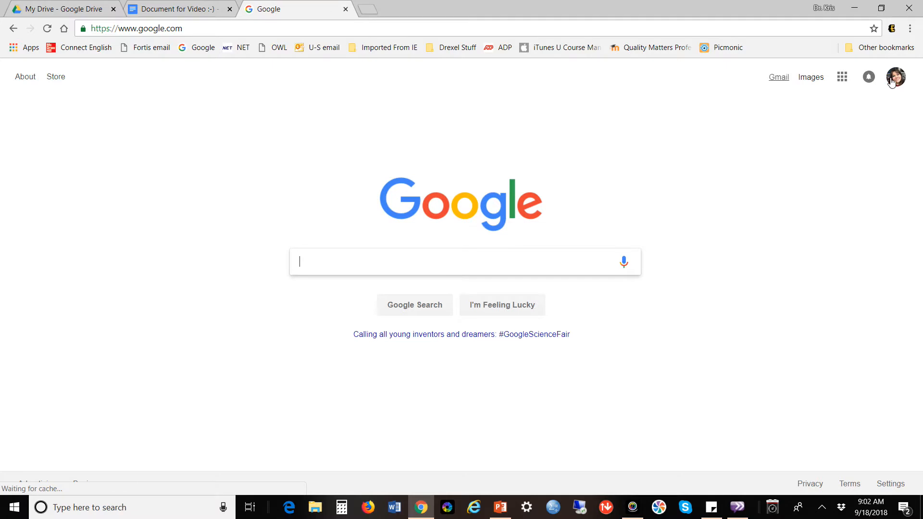
pyautogui.click(781, 81)
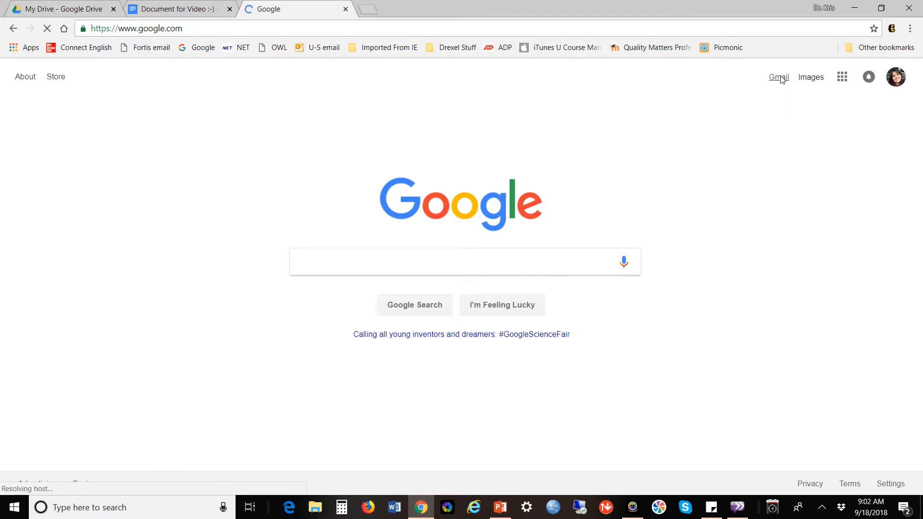
pyautogui.click(897, 78)
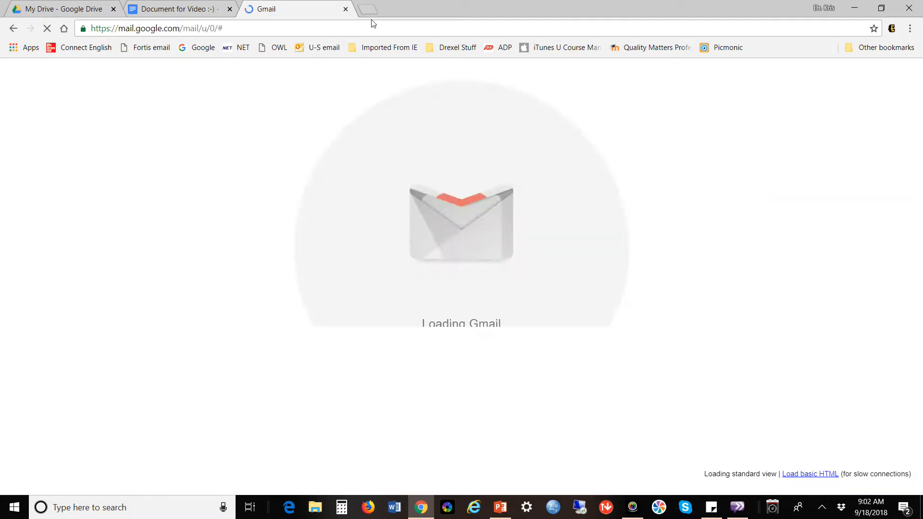
pyautogui.click(345, 9)
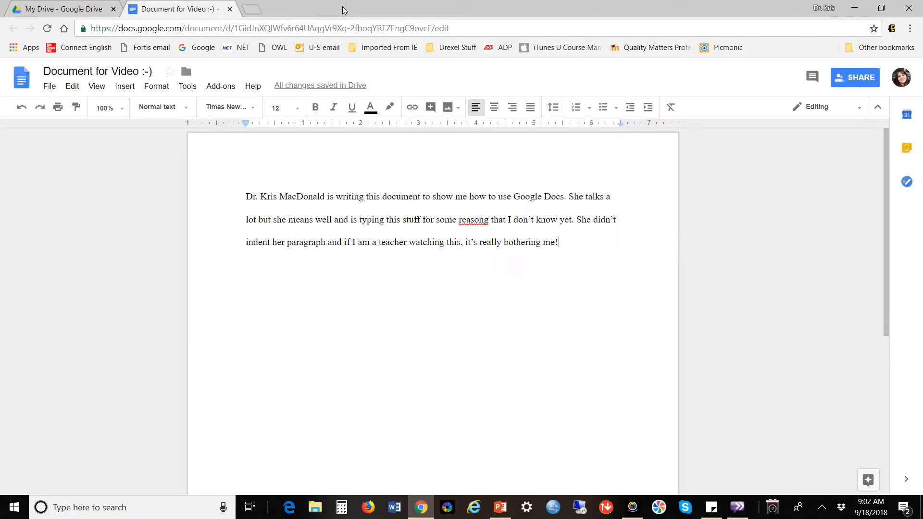
# Sign in to the second Google account in a new tab, then return to the Docs tab.
pyautogui.click(253, 9)
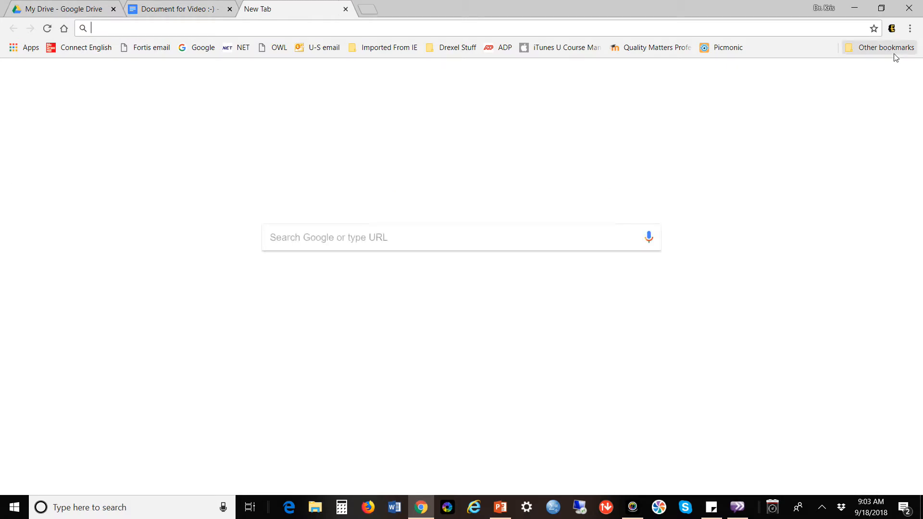
pyautogui.click(905, 80)
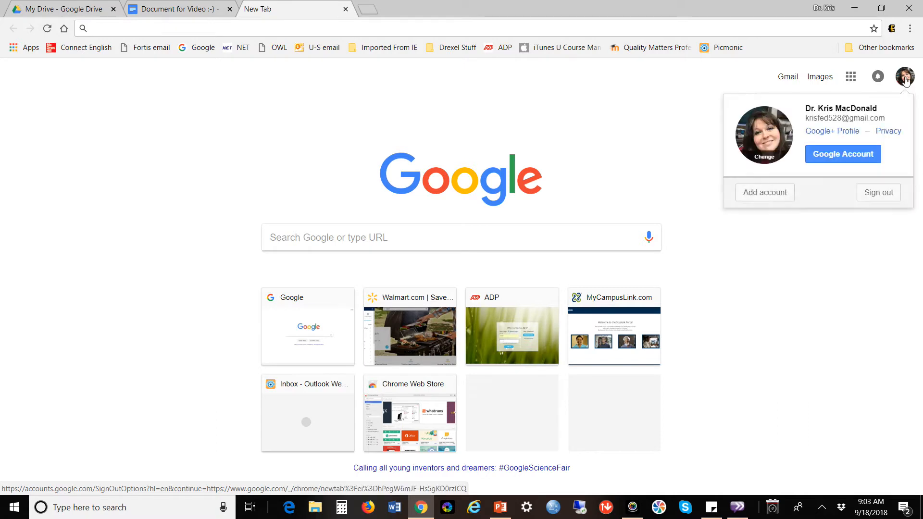
pyautogui.click(782, 193)
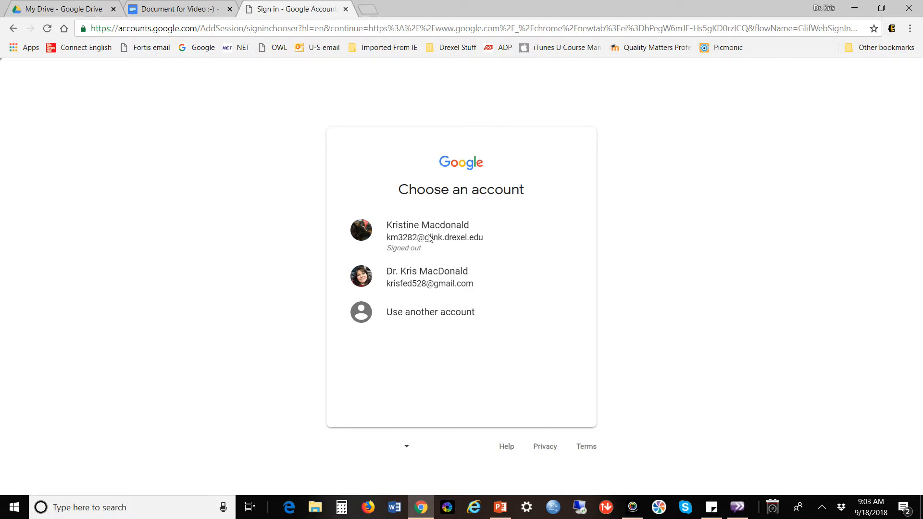
pyautogui.click(427, 240)
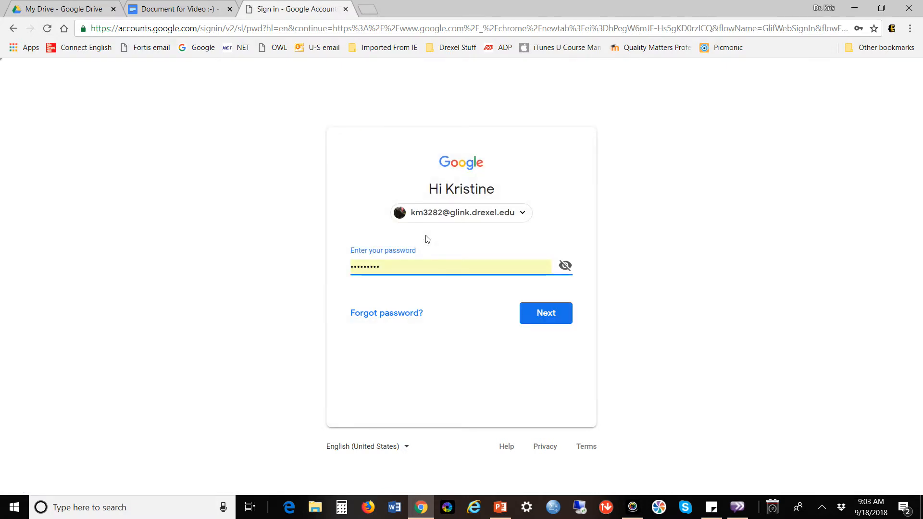
pyautogui.click(564, 317)
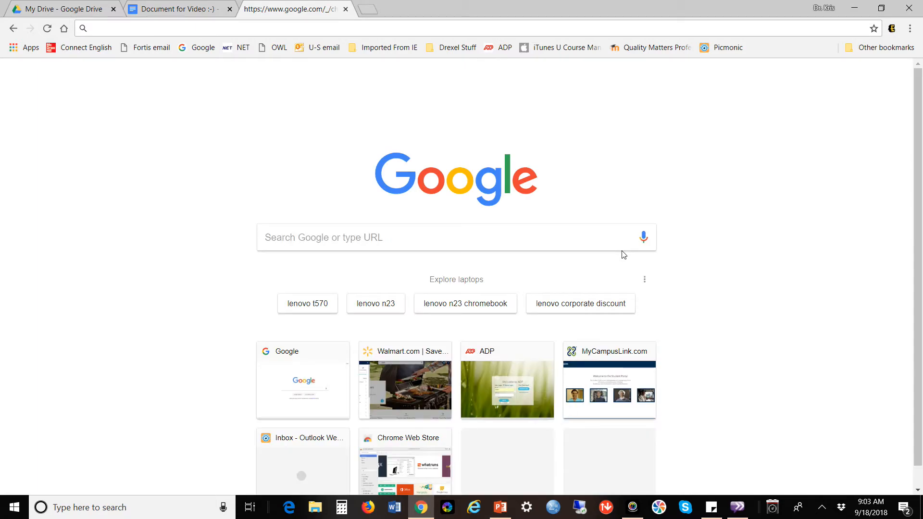
pyautogui.click(201, 12)
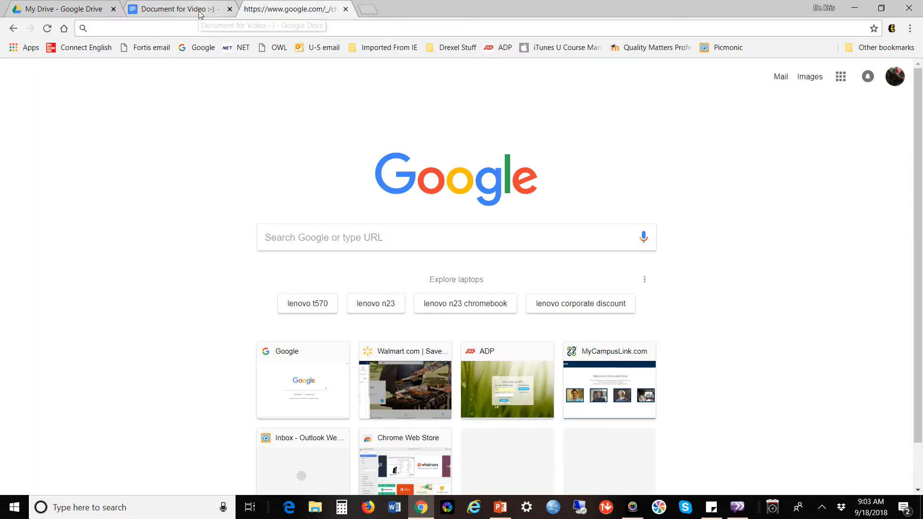
# Open Google Drive from the apps grid in the third tab, then return to the My Drive tab.
pyautogui.click(317, 11)
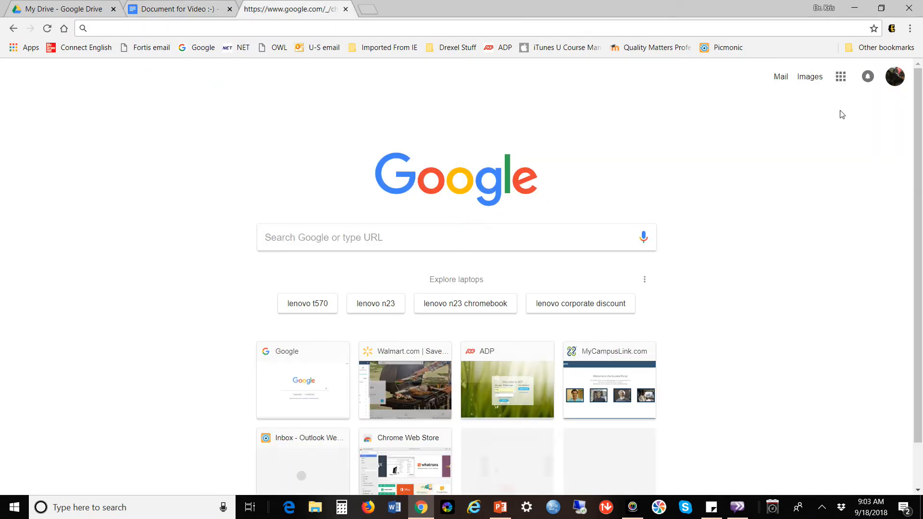
pyautogui.click(841, 78)
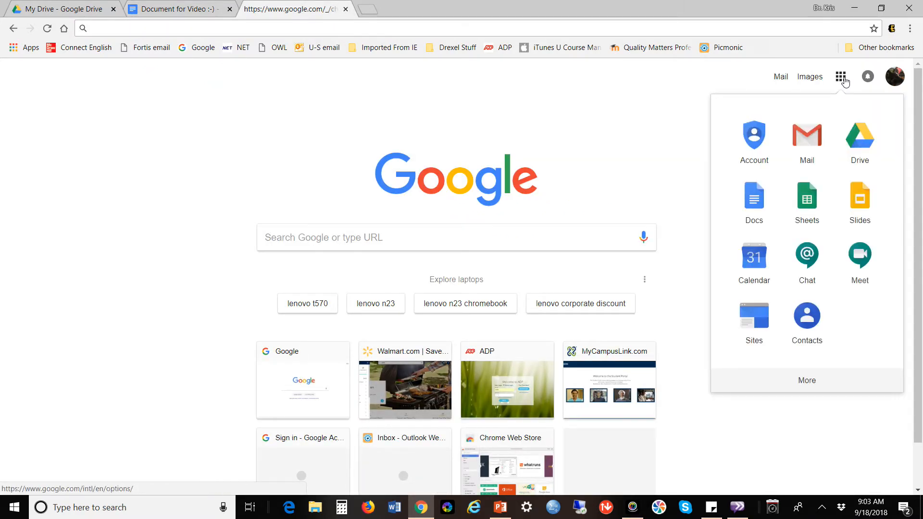
pyautogui.click(859, 141)
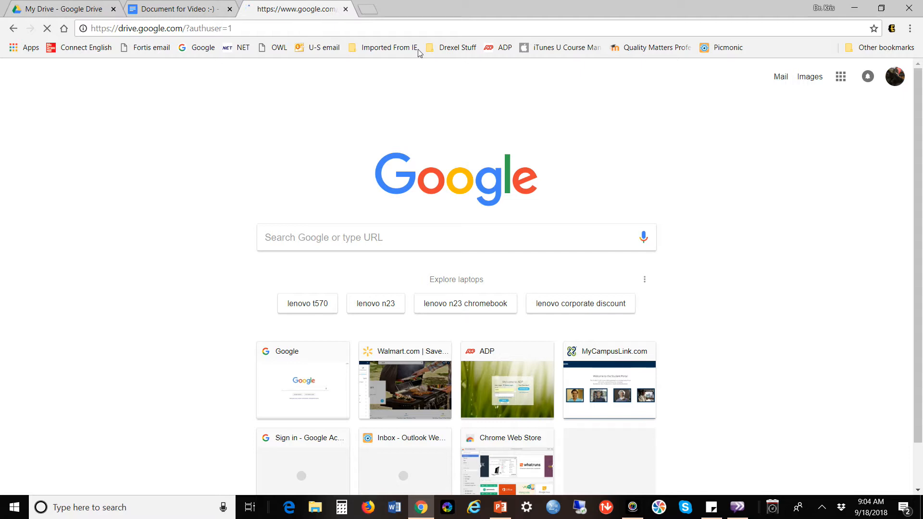
pyautogui.click(43, 13)
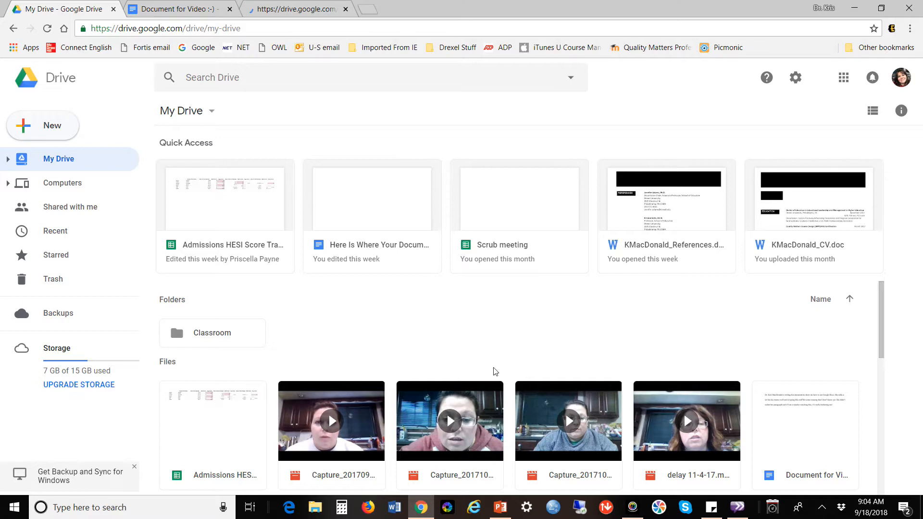
pyautogui.click(283, 14)
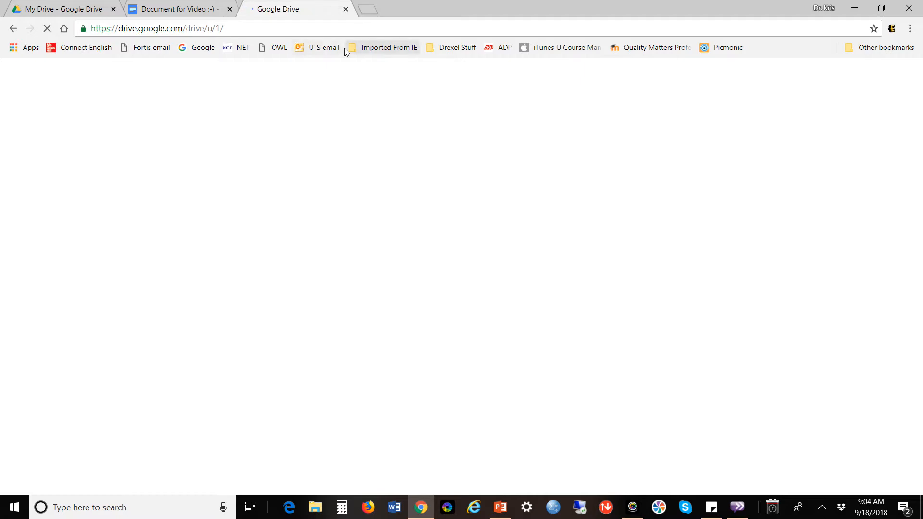
pyautogui.click(63, 10)
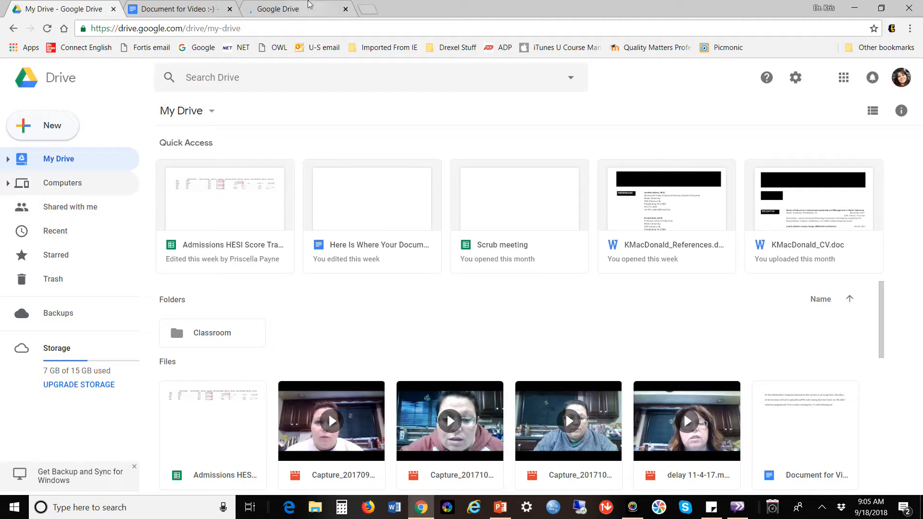
# Glance at the loading Google Drive tab, then return to the 'Document for Video :-)' tab.
pyautogui.click(307, 11)
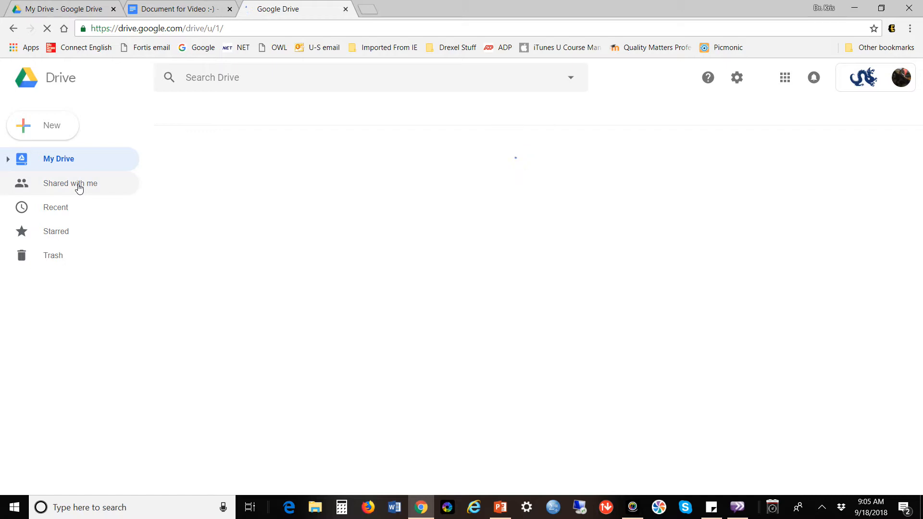
pyautogui.click(173, 13)
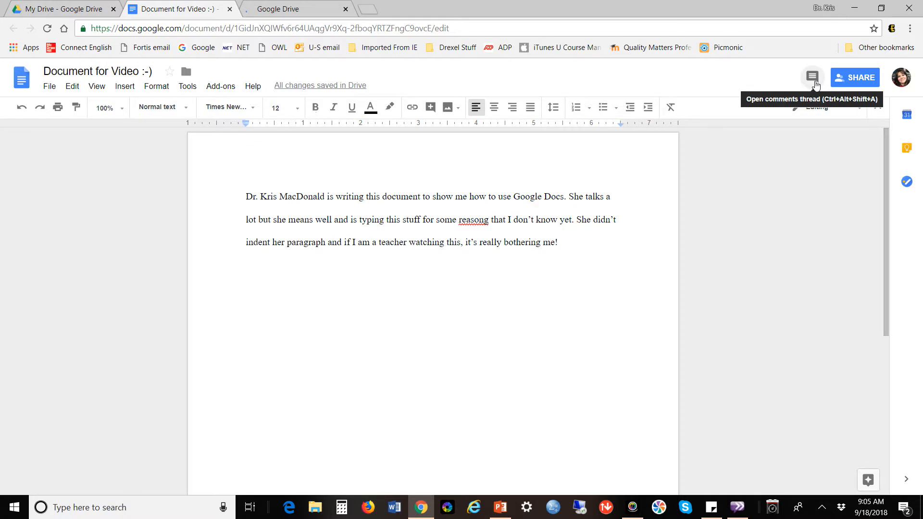
# Cancel the comment accidentally started on 'me!' and reopen the document's comments thread.
pyautogui.click(812, 78)
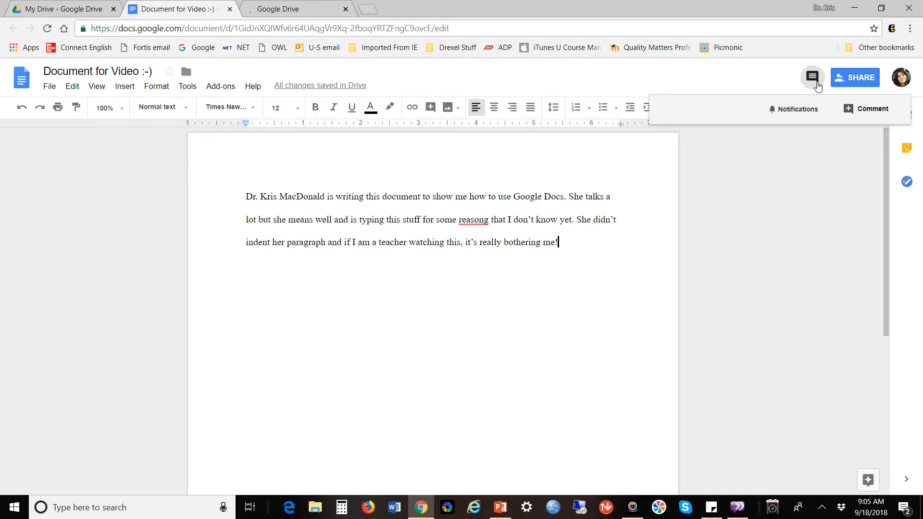
pyautogui.click(850, 111)
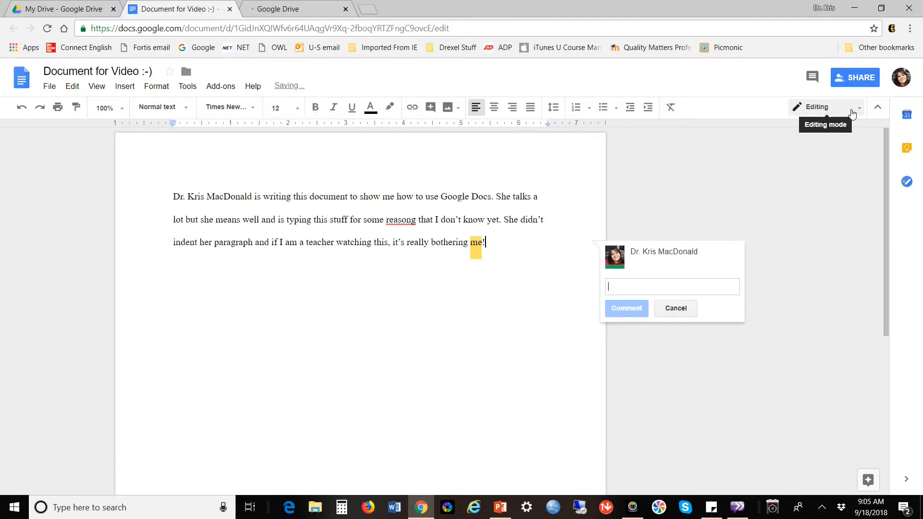
pyautogui.click(676, 309)
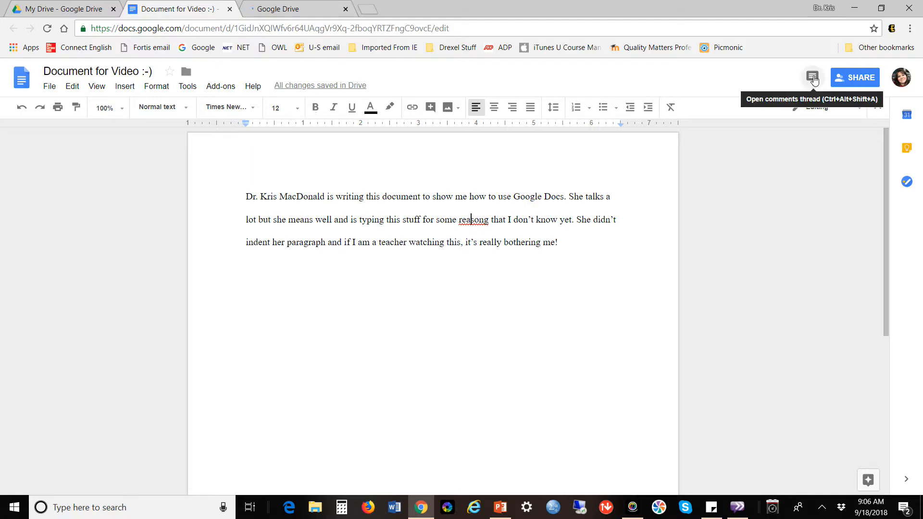
pyautogui.click(812, 78)
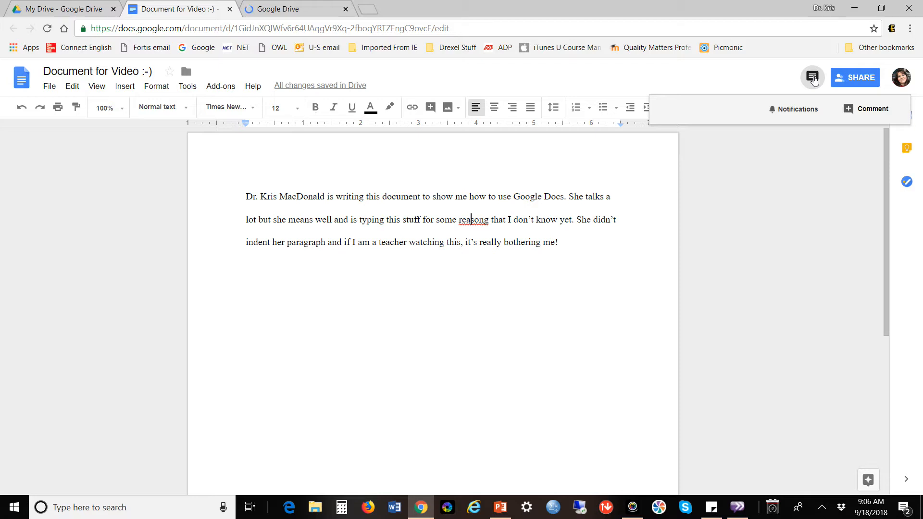
# Start a comment anchored on 'reasong' and type 'hey this word is spelled wrong!'.
pyautogui.click(848, 110)
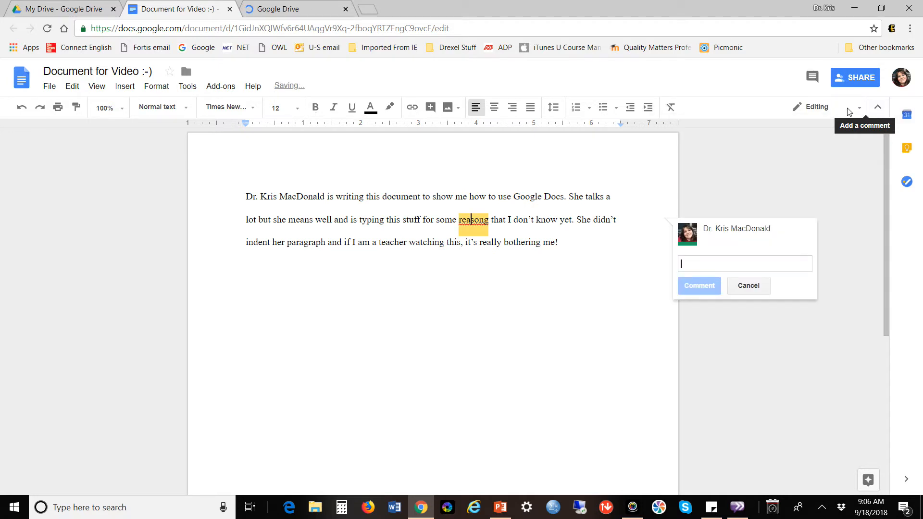
pyautogui.write('hey t')
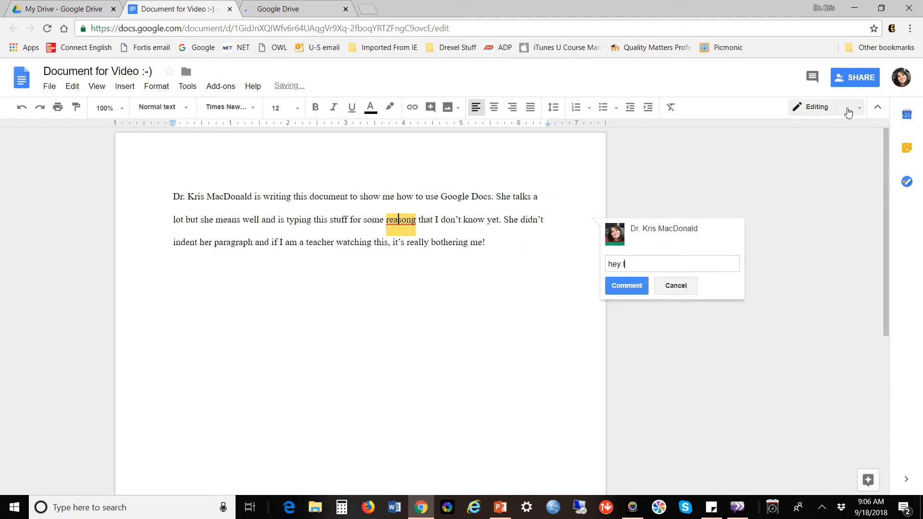
pyautogui.write('his word is spelled wrong')
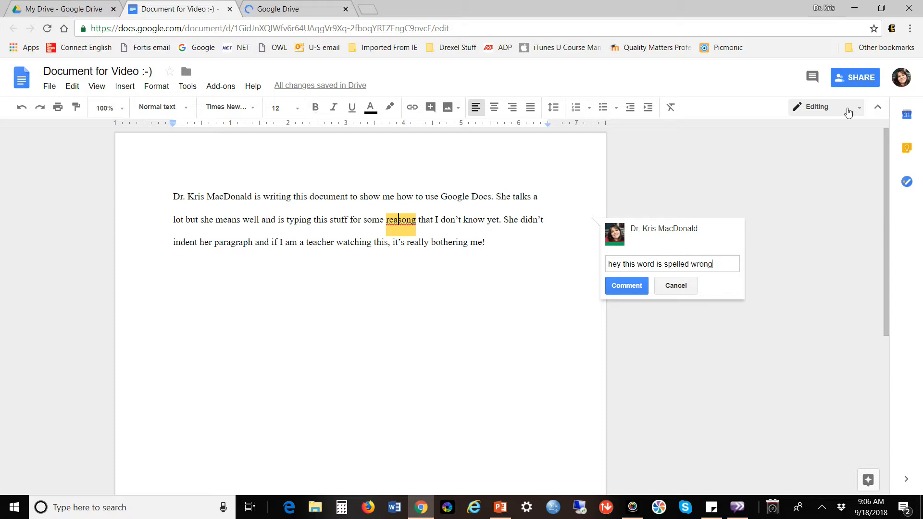
pyautogui.write('!')
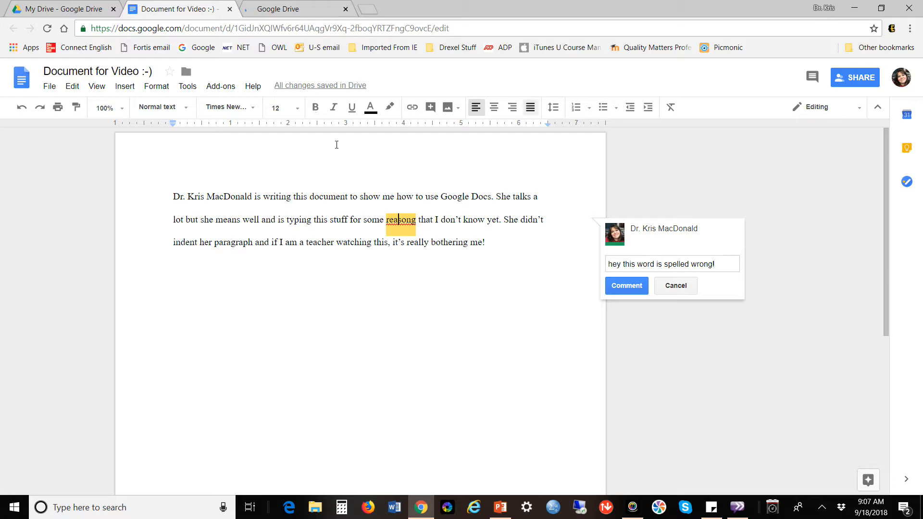
# Post the 'hey this word is spelled wrong!' comment, leaving its options menu and the Doc unchanged.
pyautogui.click(626, 287)
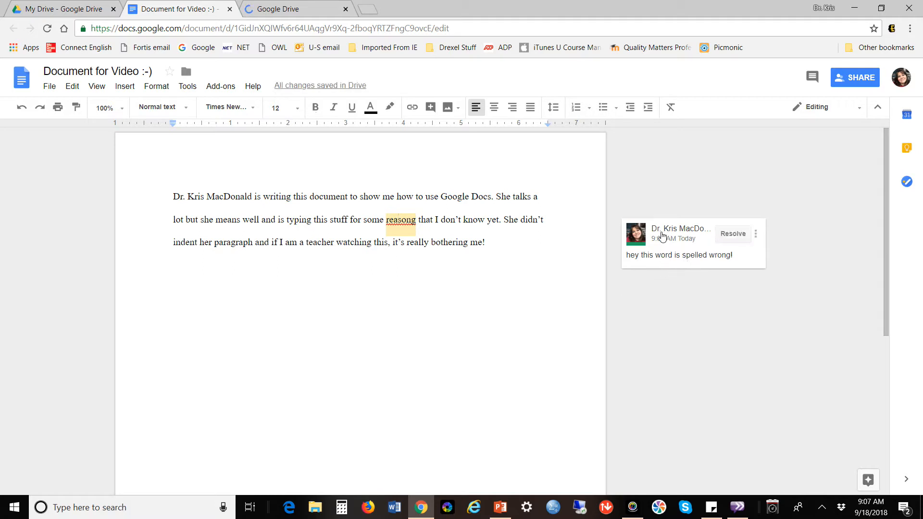
pyautogui.click(756, 235)
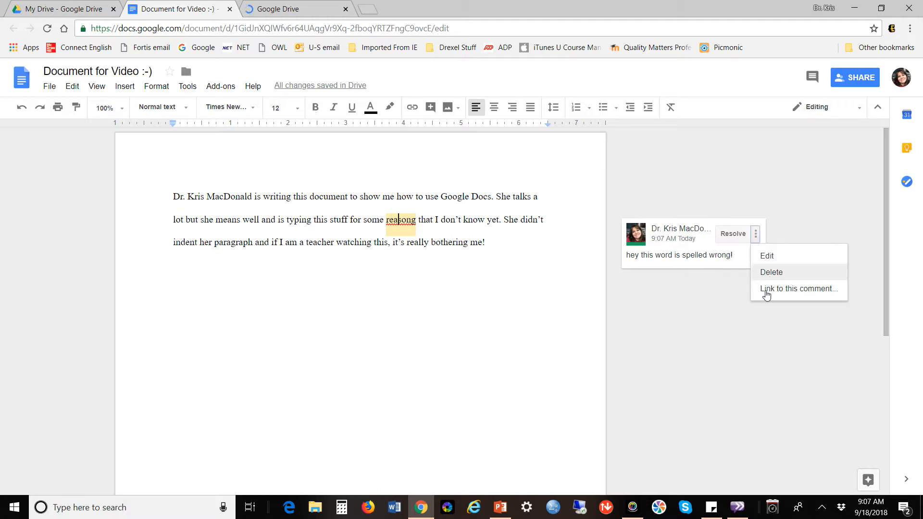
pyautogui.click(675, 305)
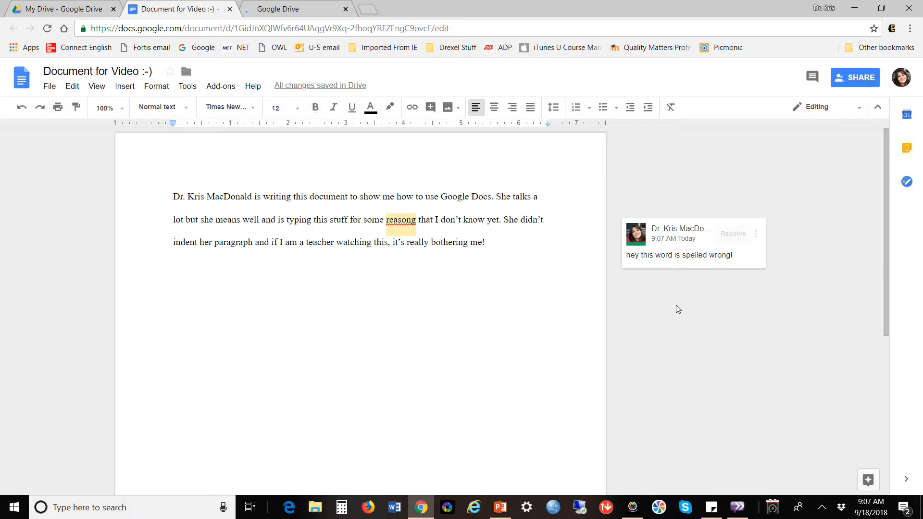
pyautogui.click(295, 11)
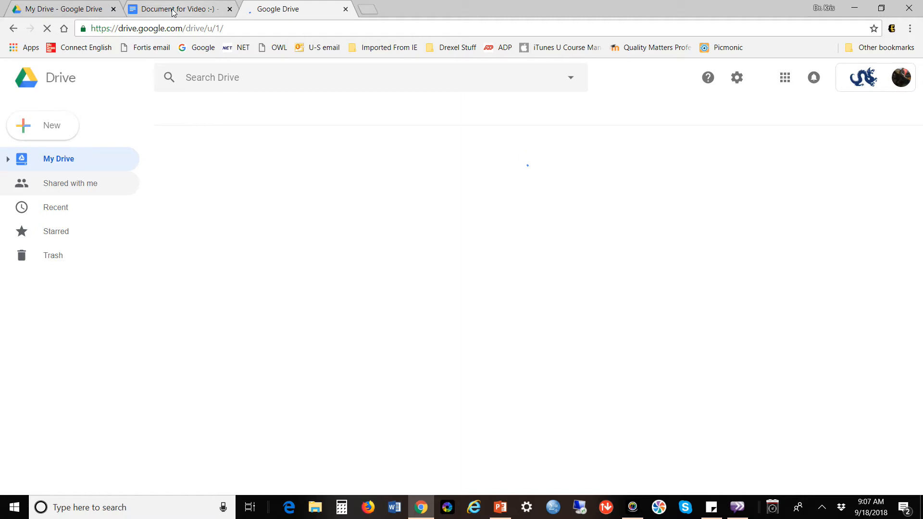
pyautogui.click(174, 10)
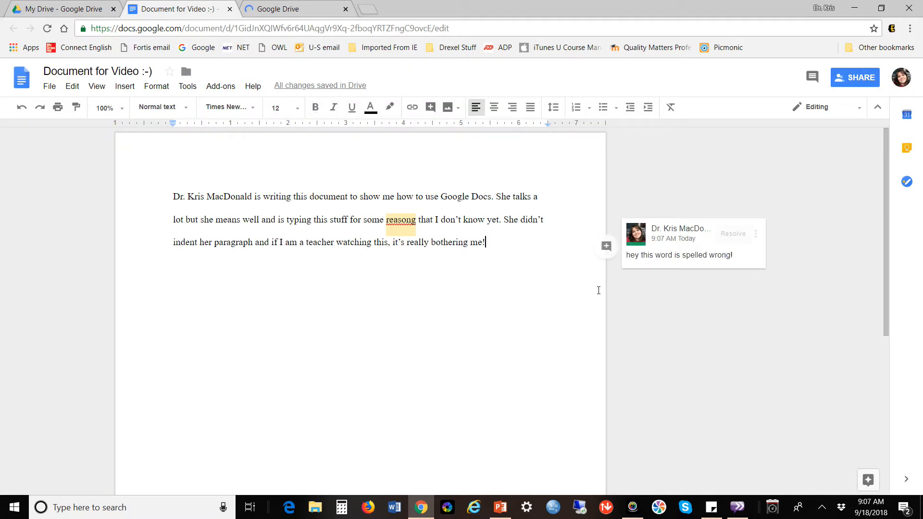
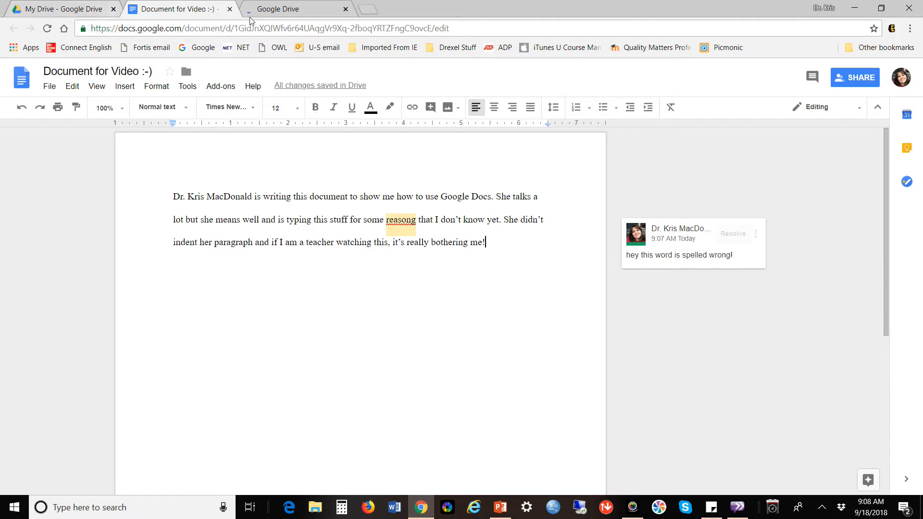
# Delete the stray character after 'me!' in the document.
pyautogui.click(276, 10)
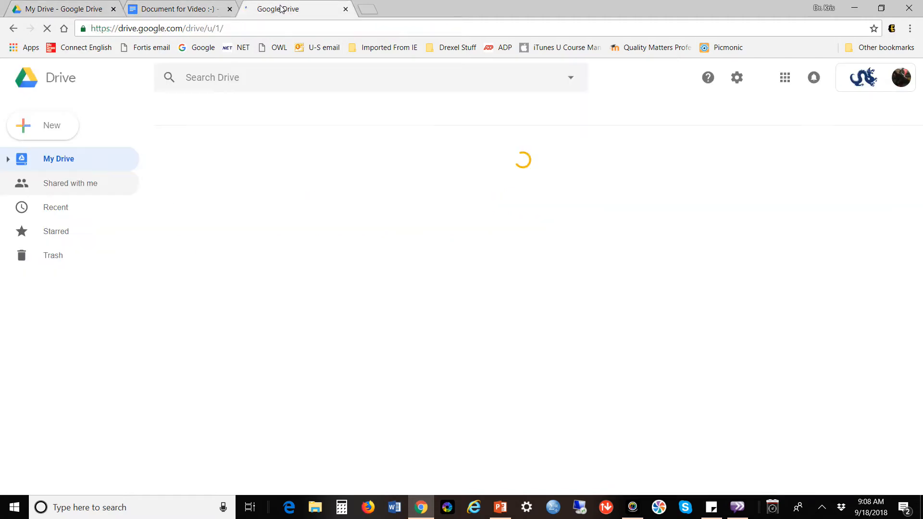
pyautogui.click(154, 10)
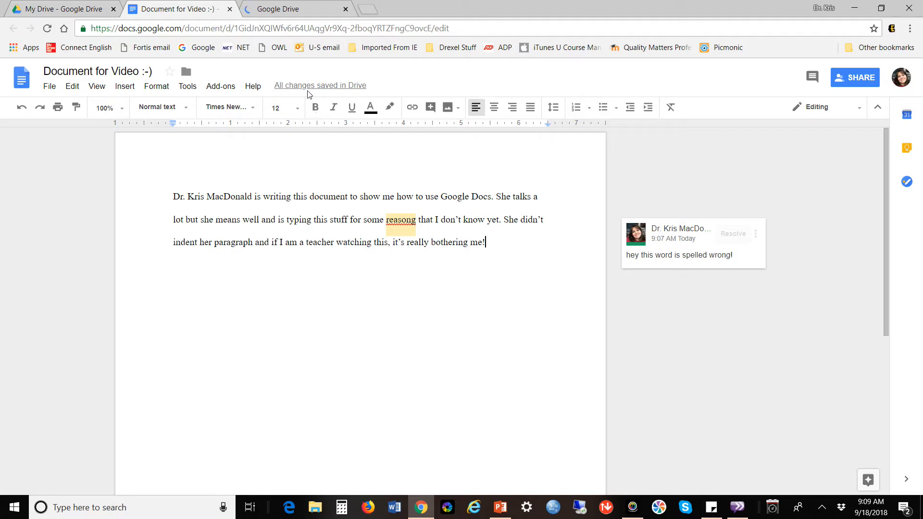
pyautogui.doubleClick(495, 246)
pyautogui.press('BackSpace')
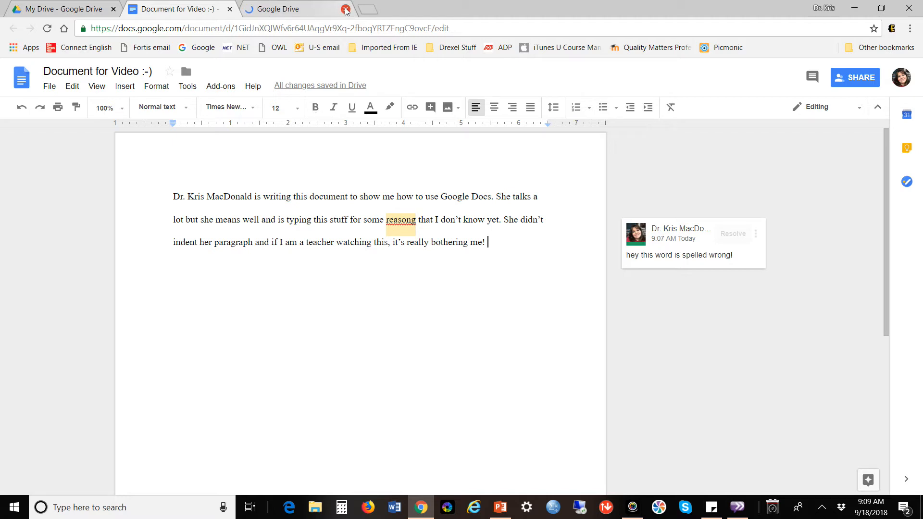
# Close the Google Drive tab and open a blank new browser tab.
pyautogui.click(326, 8)
pyautogui.click(346, 9)
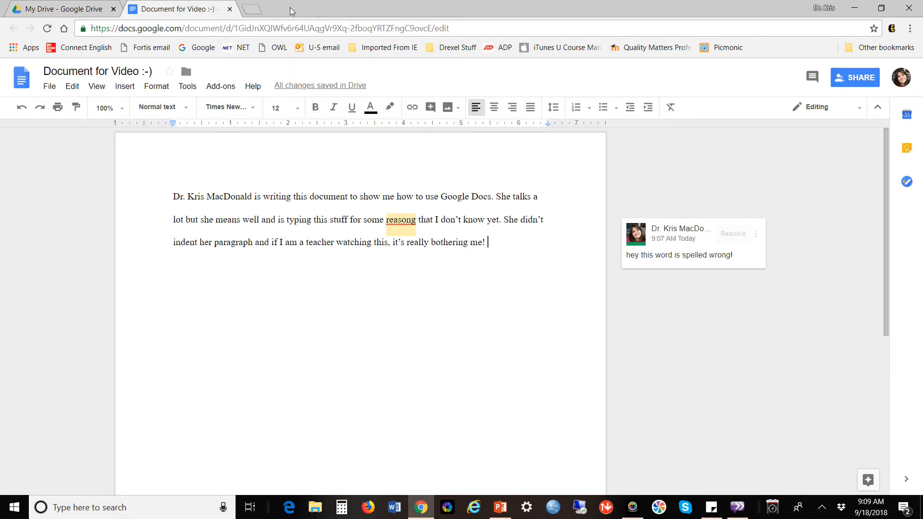
pyautogui.click(257, 10)
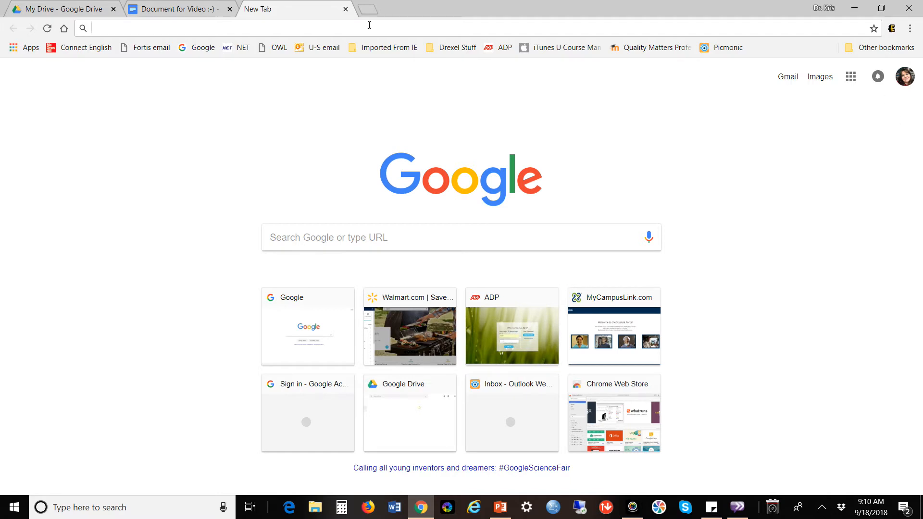
# Close the empty New Tab to get back to Document for Video :-).
pyautogui.click(345, 9)
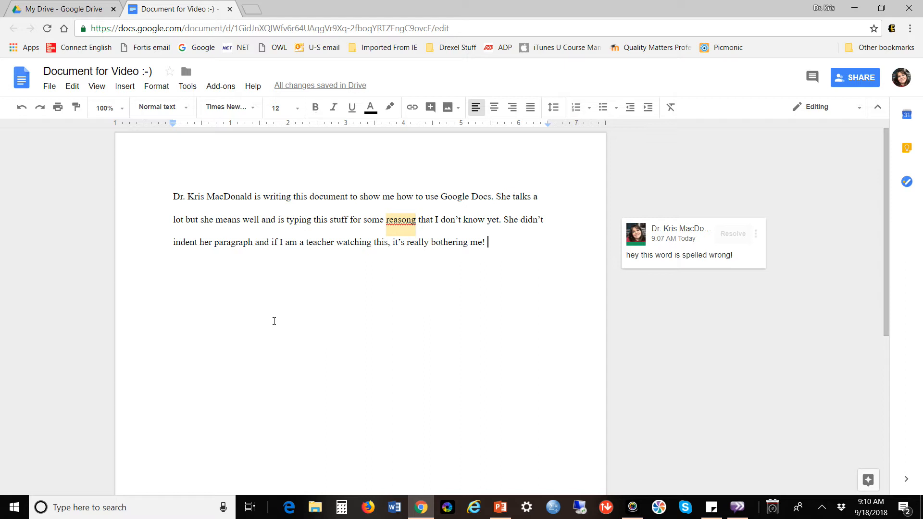
pyautogui.click(49, 89)
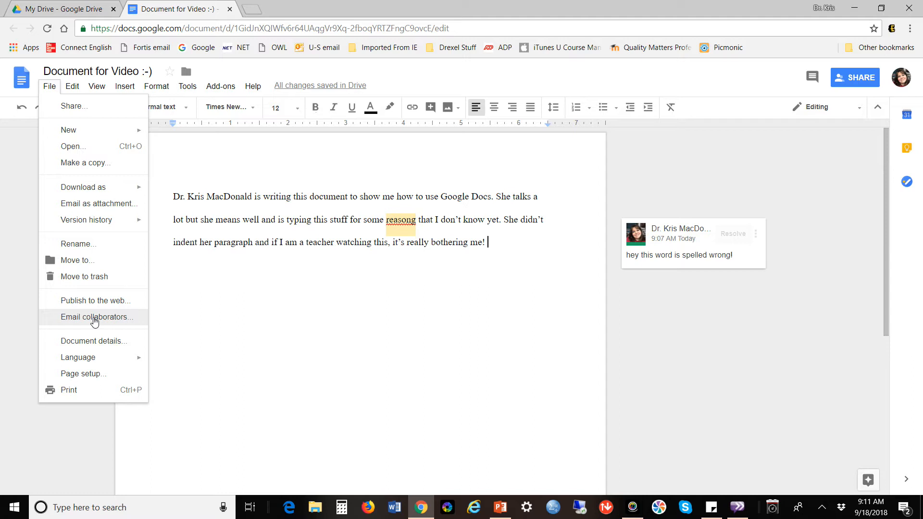
pyautogui.moveTo(94, 189)
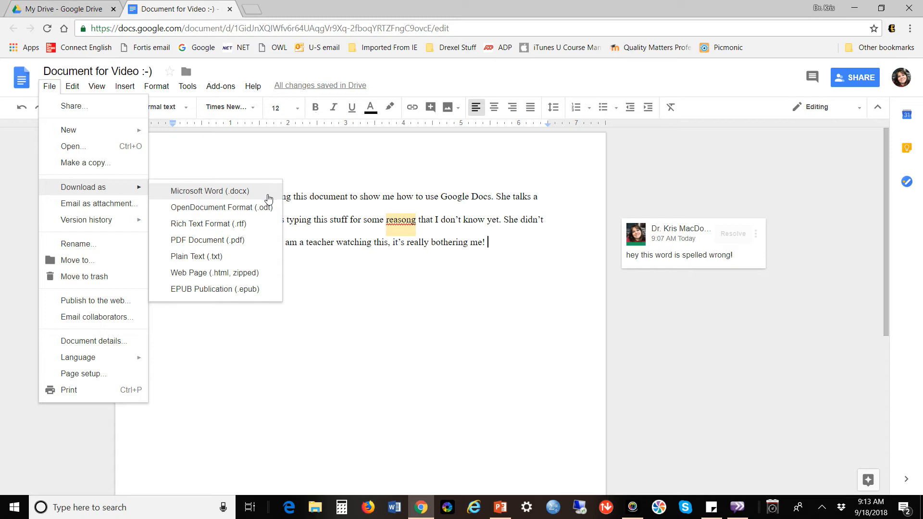
pyautogui.click(373, 275)
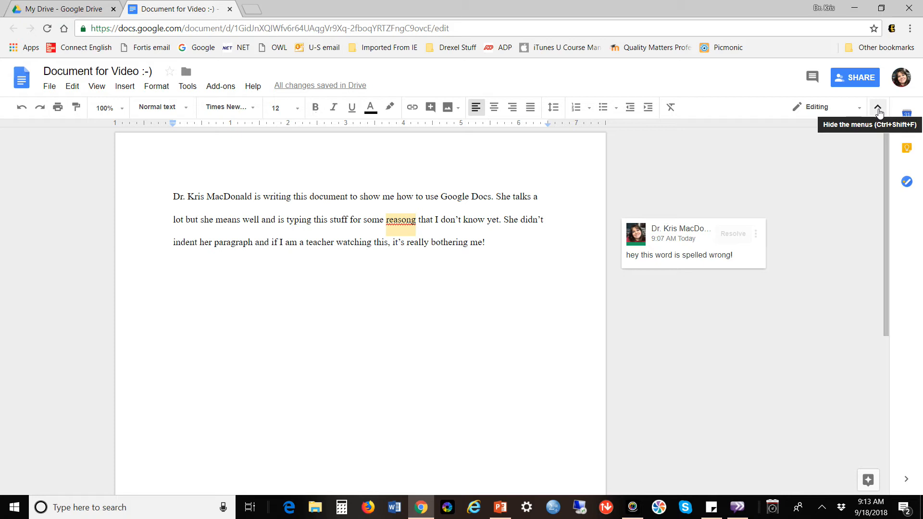
# Hide and restore the menus, then bring up the Move to folder panel listing My Drive.
pyautogui.click(877, 113)
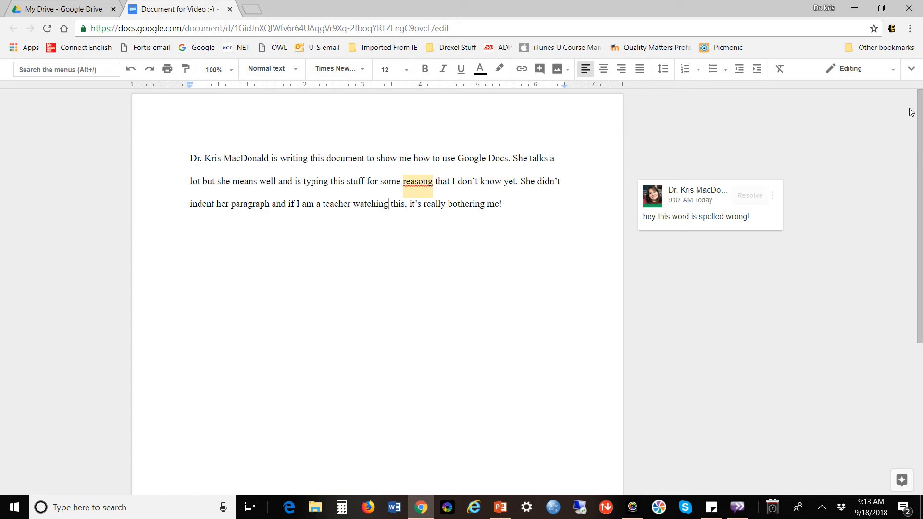
pyautogui.click(913, 70)
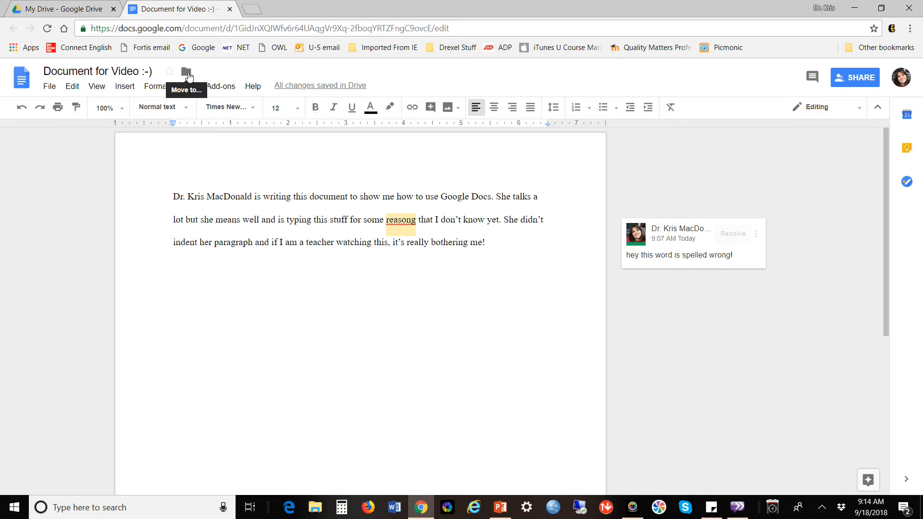
pyautogui.click(186, 73)
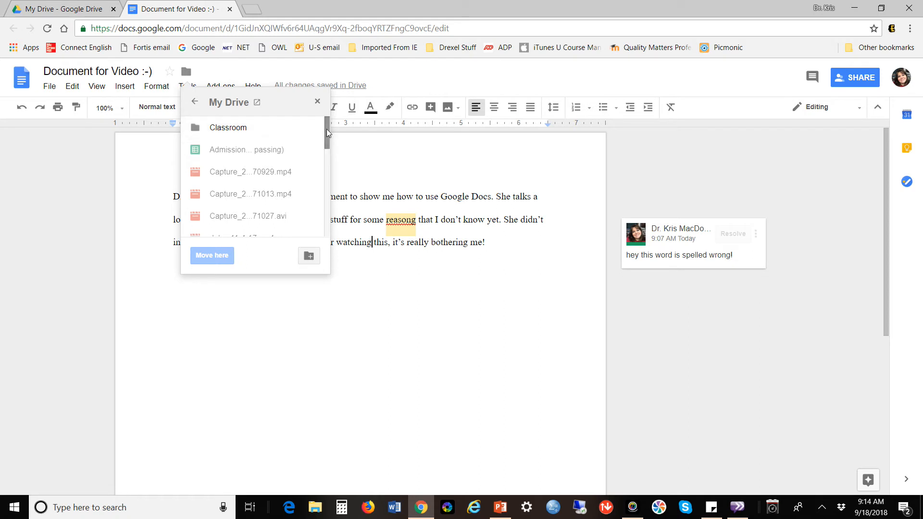
# Scroll the My Drive folder list, then dismiss it without moving the document.
pyautogui.moveTo(327, 129); pyautogui.dragTo(327, 172)
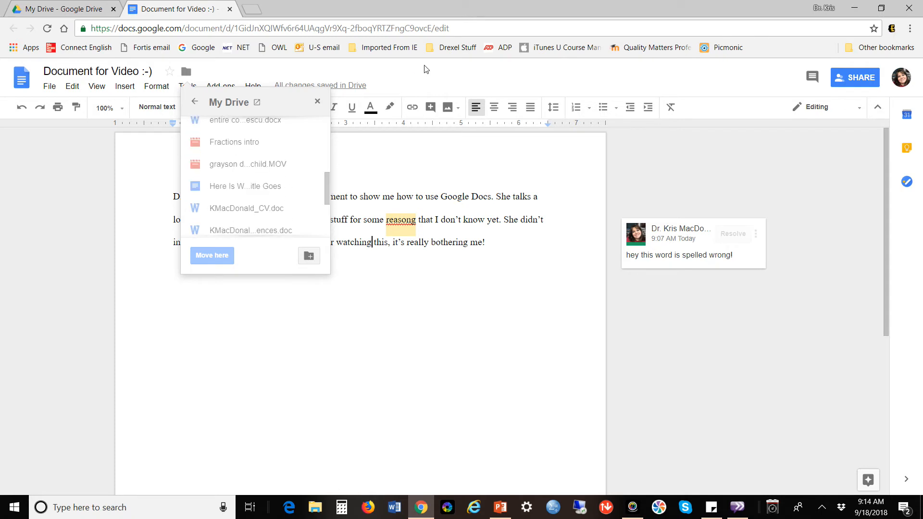
pyautogui.click(424, 69)
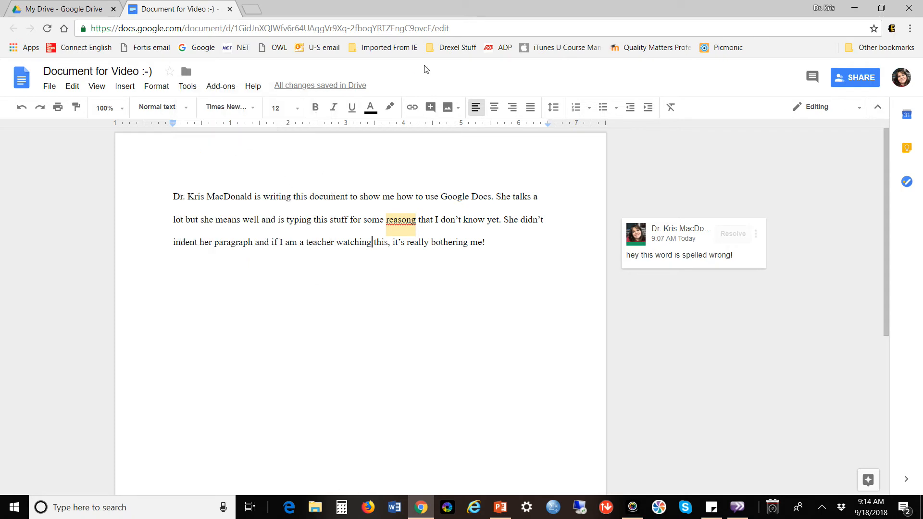
# Close the Document for Video tab and select its file card in My Drive.
pyautogui.click(229, 9)
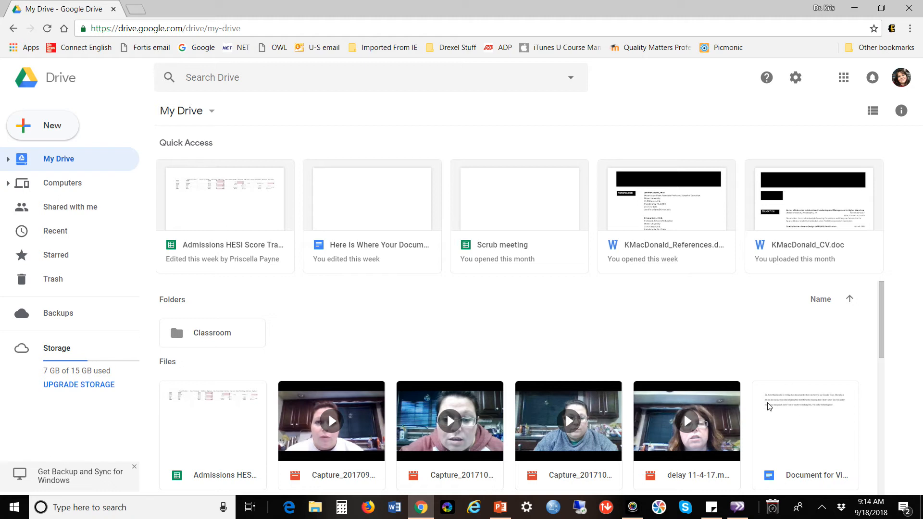
pyautogui.click(826, 427)
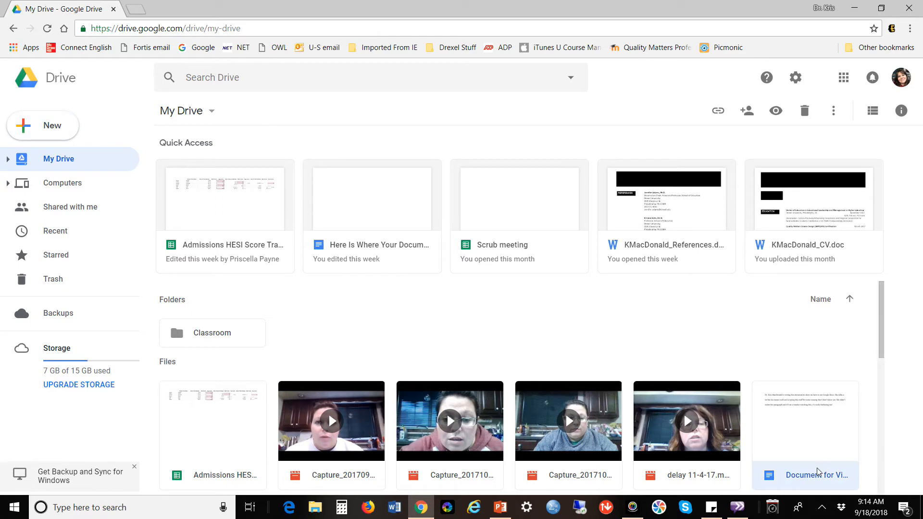
# Reopen Document for Video :-) from Drive and place the cursor after its last sentence.
pyautogui.doubleClick(815, 441)
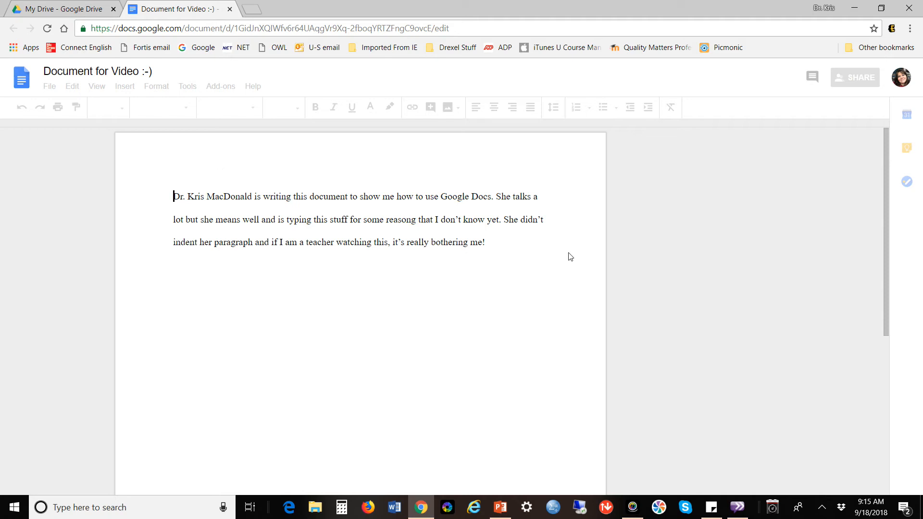
pyautogui.click(495, 240)
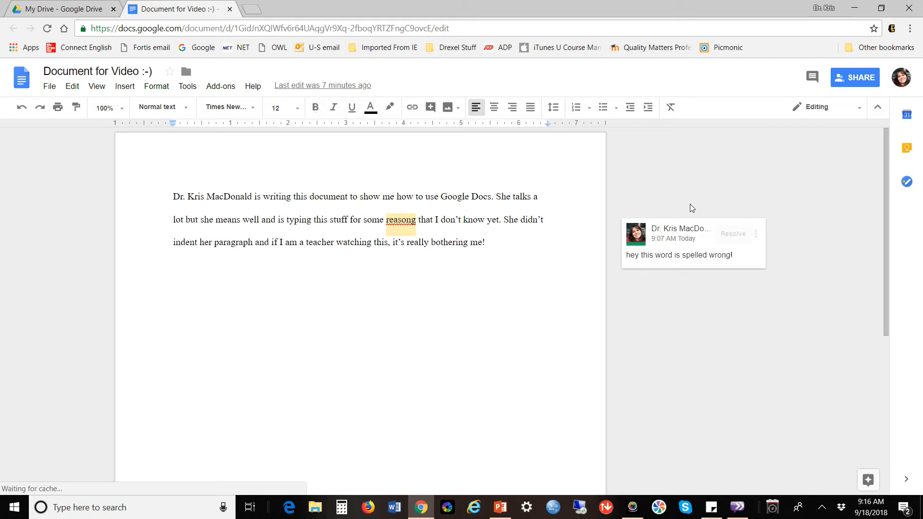
pyautogui.click(857, 82)
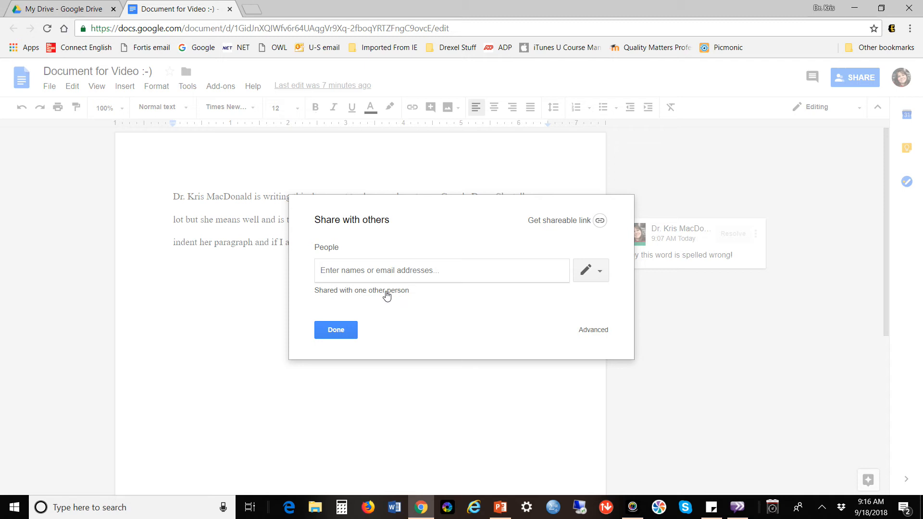
pyautogui.click(387, 294)
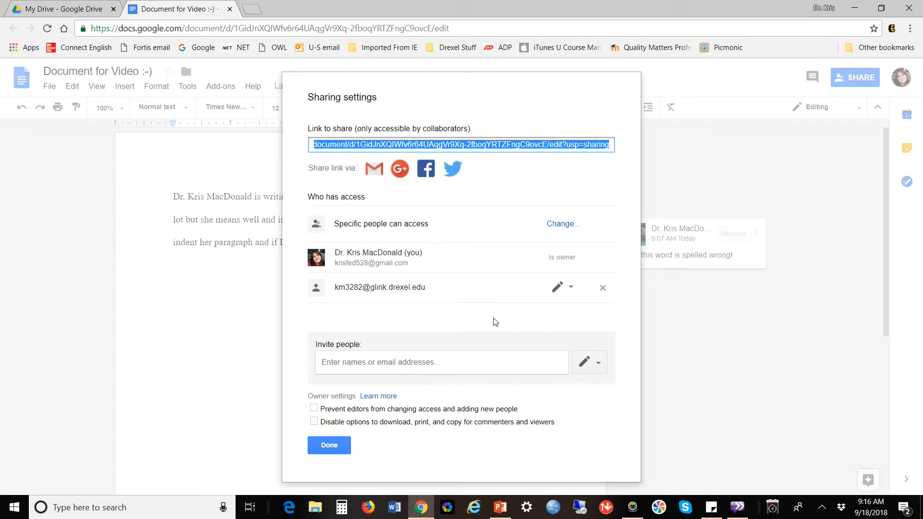
pyautogui.click(331, 445)
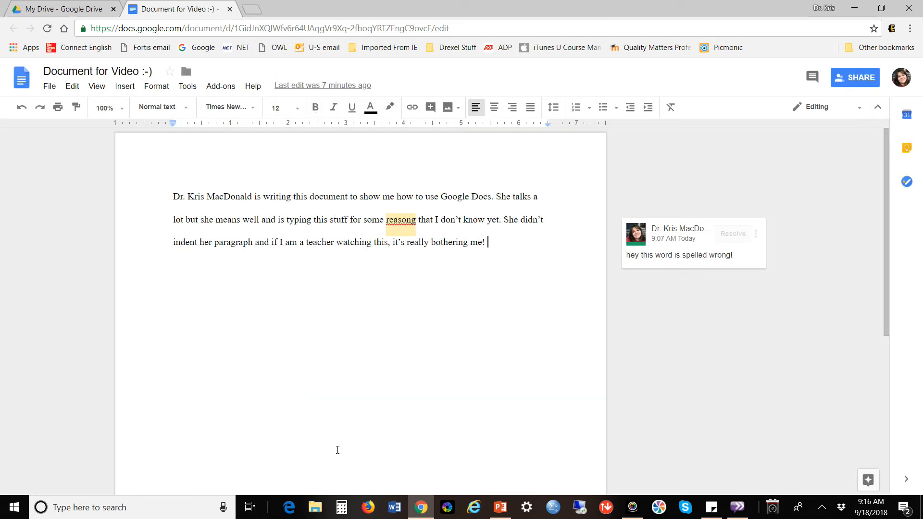
# View advanced sharing settings showing access for the owner plus one editor.
pyautogui.click(858, 79)
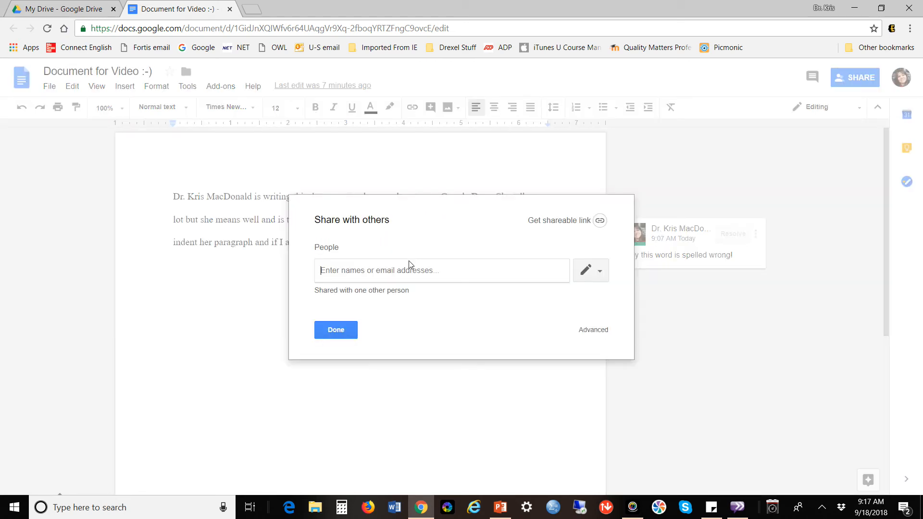
pyautogui.click(597, 332)
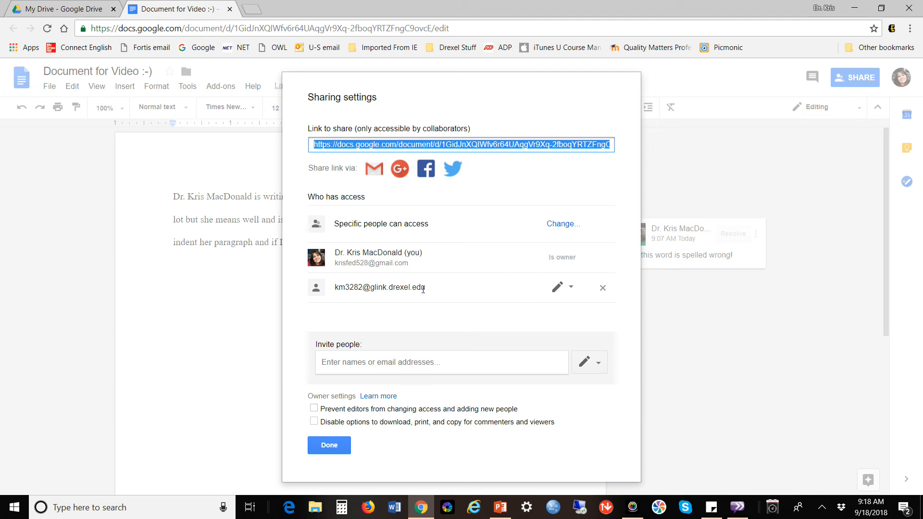
# Close the sharing settings, switch to Drive, and view the Shared with me files.
pyautogui.click(336, 449)
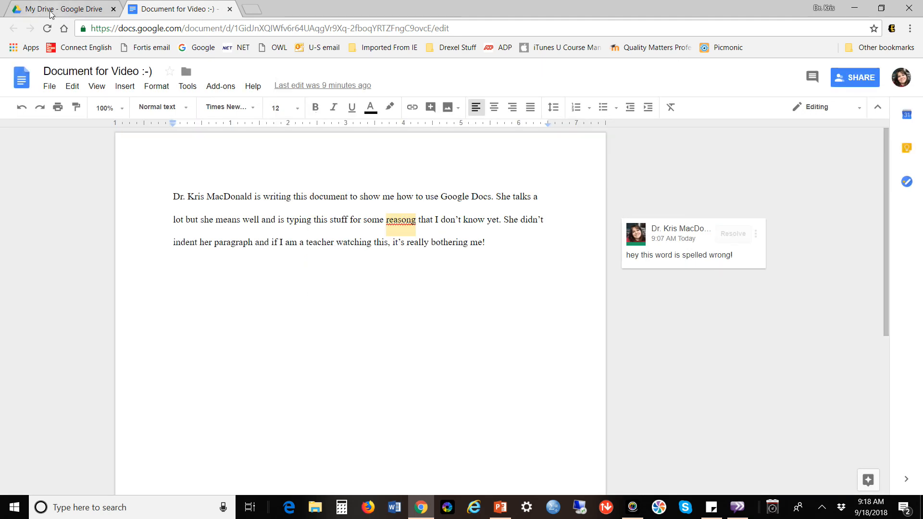
pyautogui.click(51, 13)
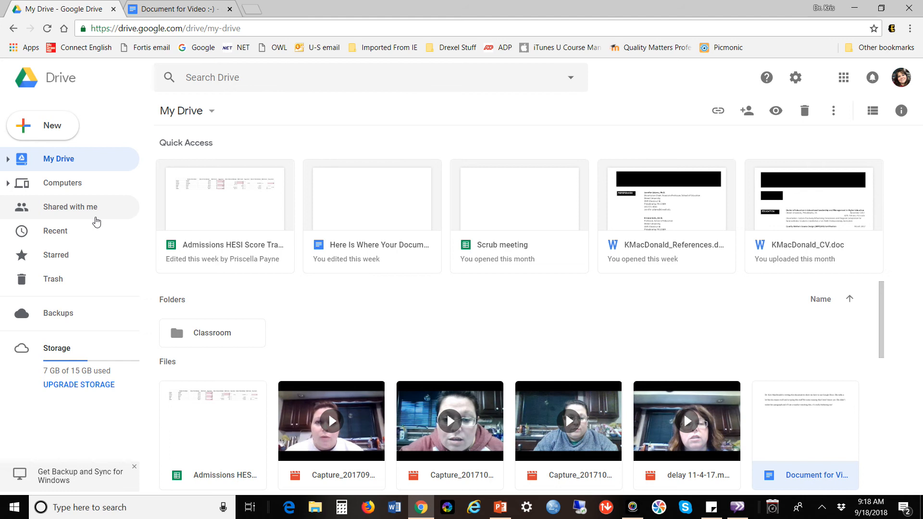
pyautogui.click(96, 221)
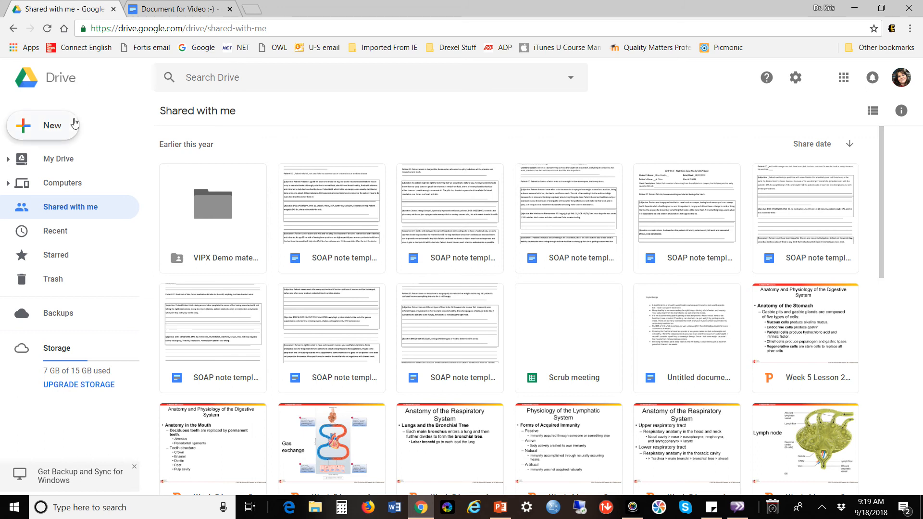
pyautogui.click(27, 132)
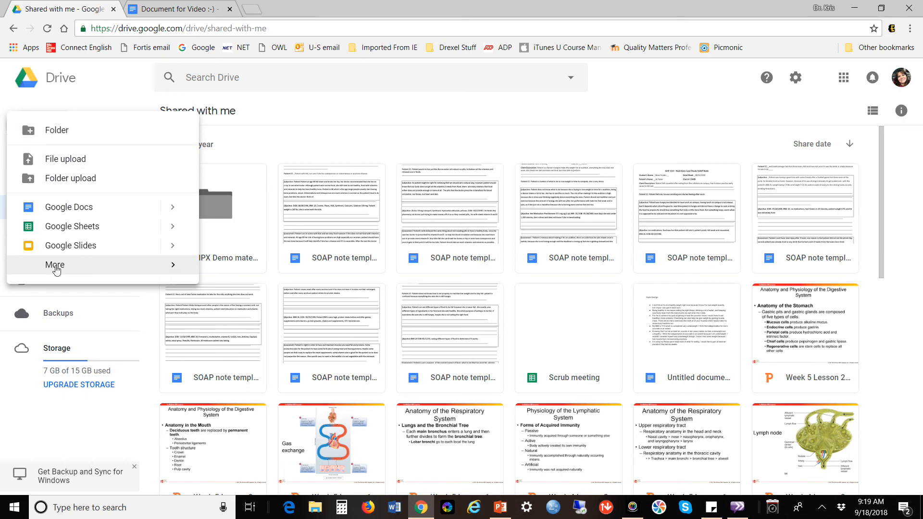
pyautogui.click(56, 269)
pyautogui.moveTo(174, 271)
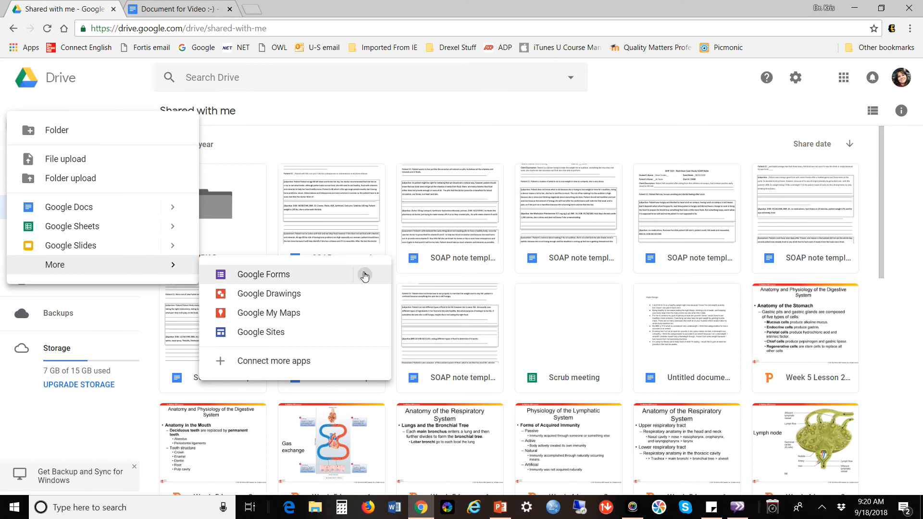
pyautogui.moveTo(364, 276)
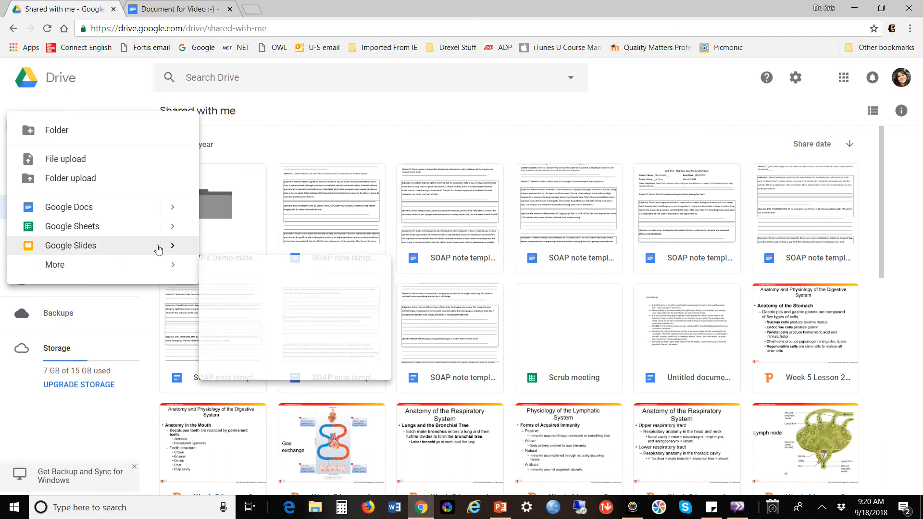
pyautogui.moveTo(171, 247)
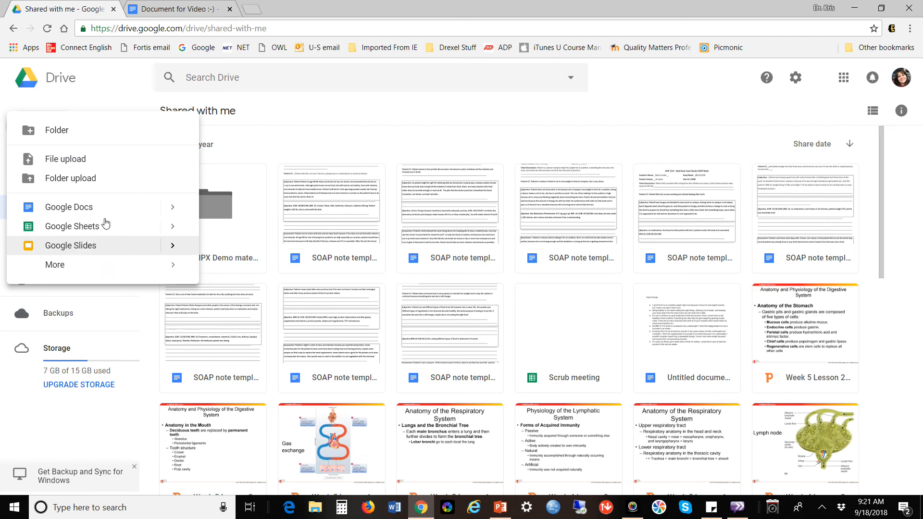
pyautogui.click(251, 136)
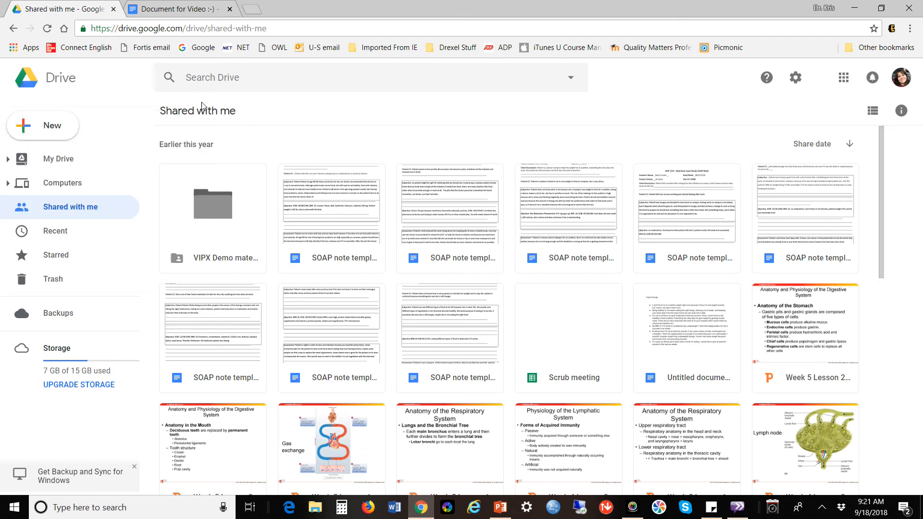
# Switch back to Document for Video :-) with its reasong comment intact.
pyautogui.click(171, 12)
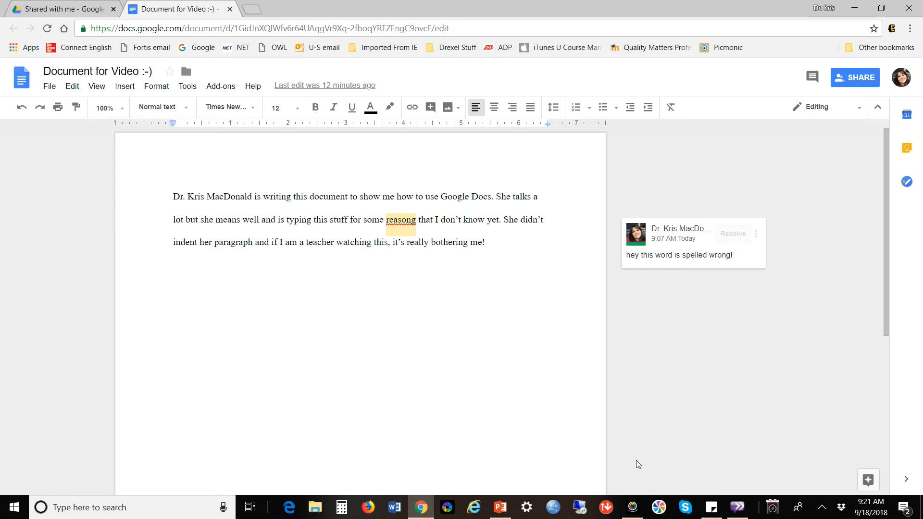
pyautogui.click(633, 506)
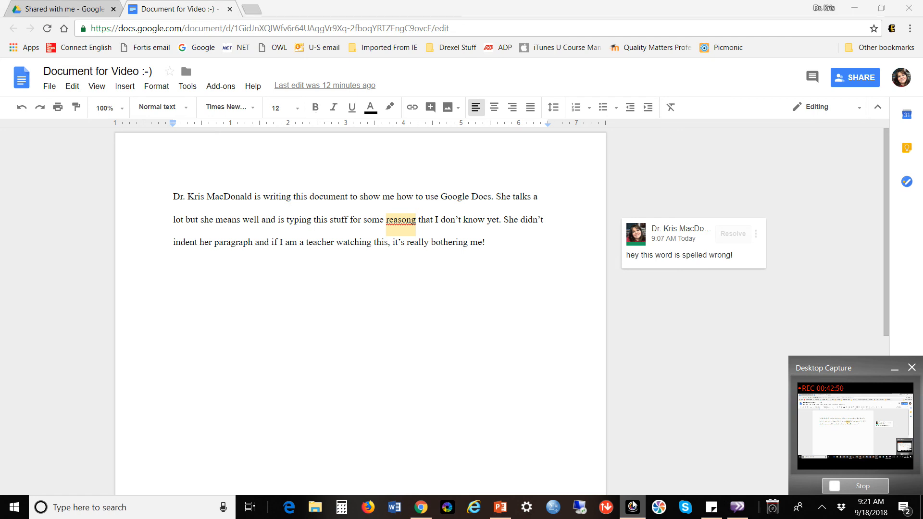